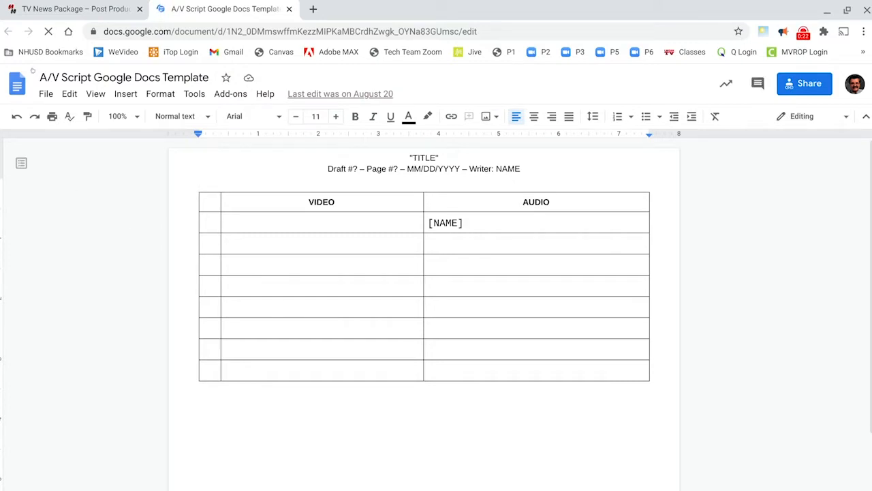
- Make a copy of the A/V script template named "News Education Changes" followed by the writer's name
{"action": "left_click", "coordinate": [43, 95]}
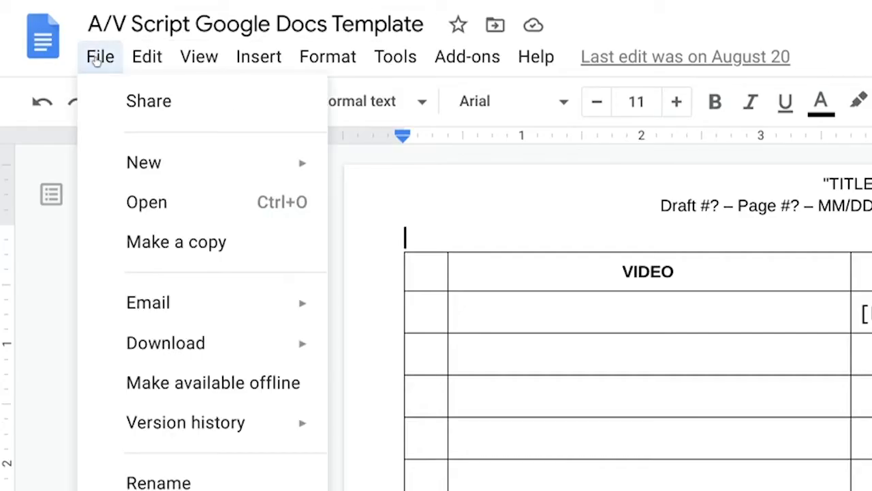
{"action": "left_click", "coordinate": [164, 243]}
{"action": "type", "text": "News"}
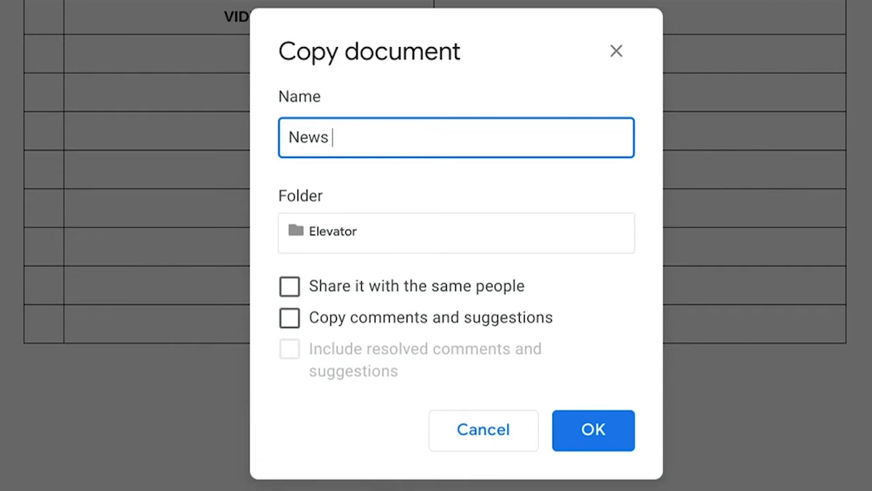
{"action": "type", "text": "Education Changes "}
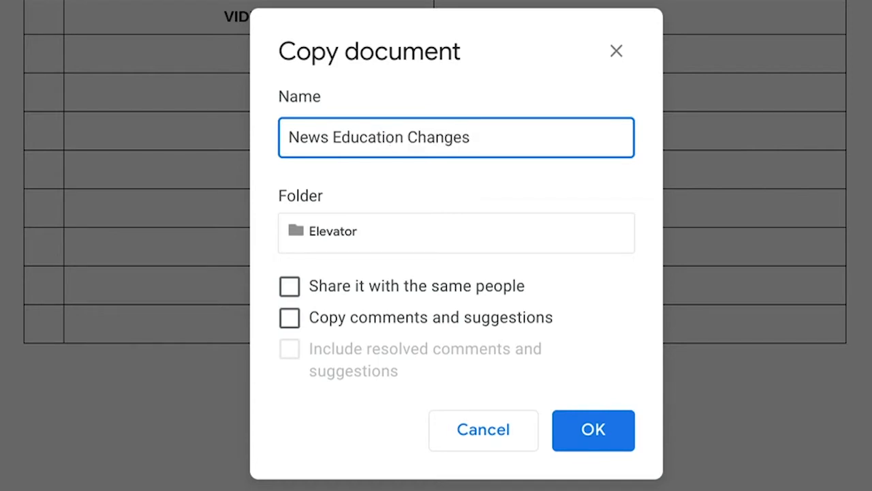
{"action": "type", "text": "Mr Yacco"}
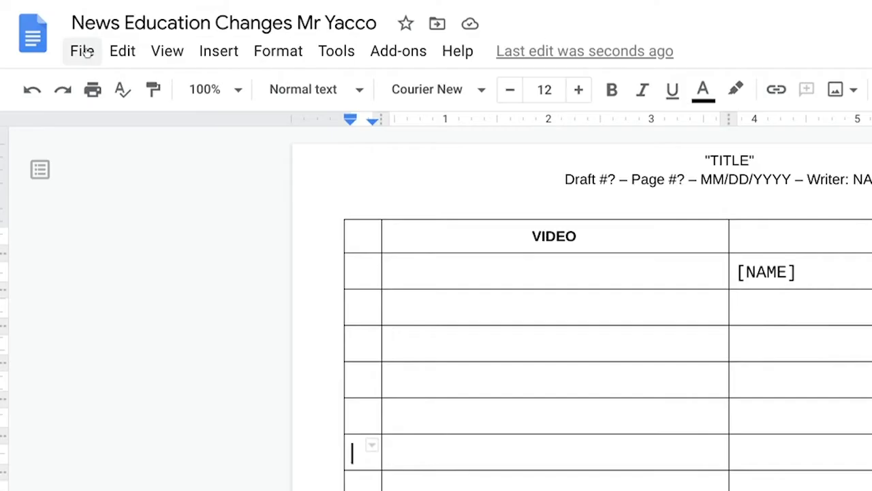
- Move the copied script document into the News folder
{"action": "left_click", "coordinate": [85, 51]}
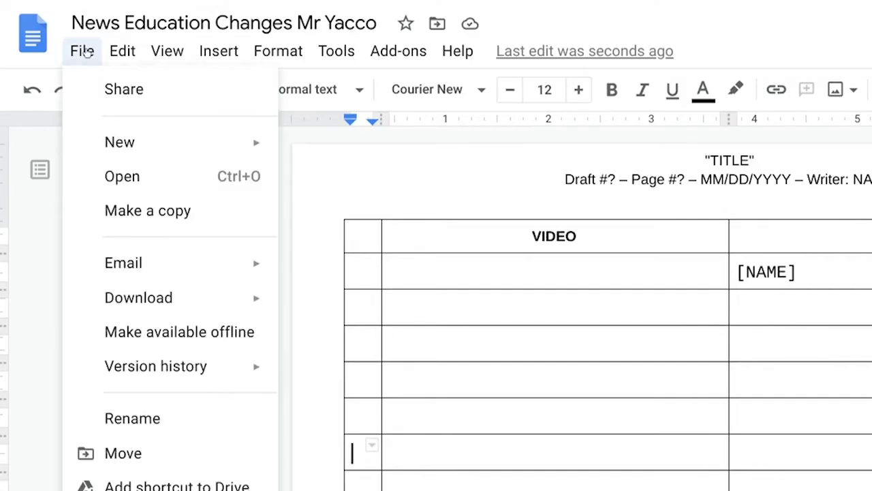
{"action": "left_click", "coordinate": [171, 466]}
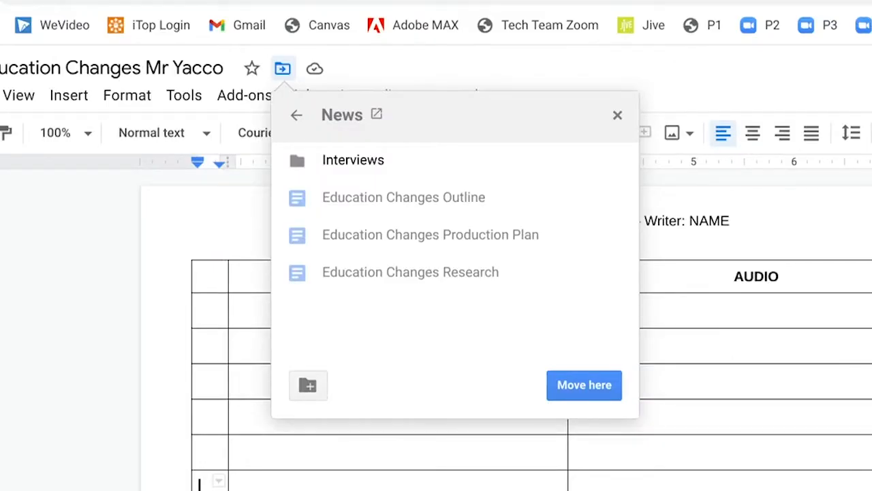
{"action": "left_click", "coordinate": [558, 390]}
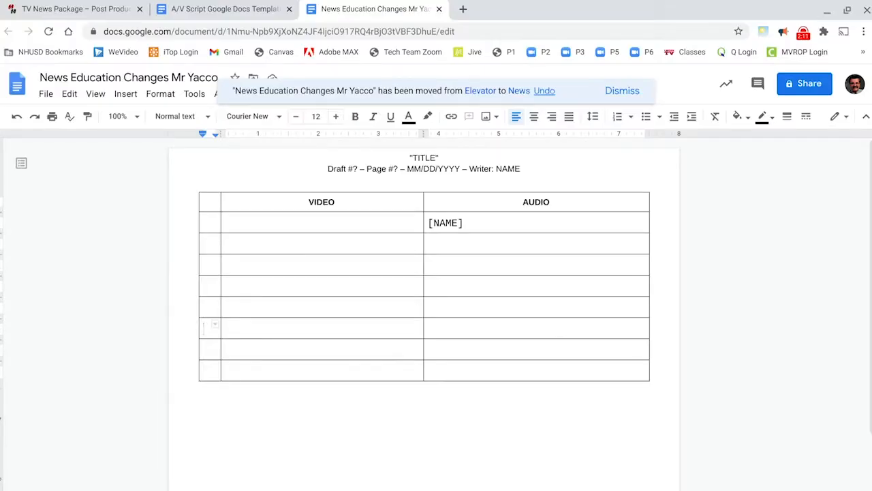
- Replace the TITLE placeholder in the script's header with "Education Changes", keeping the quotation marks
{"action": "key", "text": "ctrl+plus"}
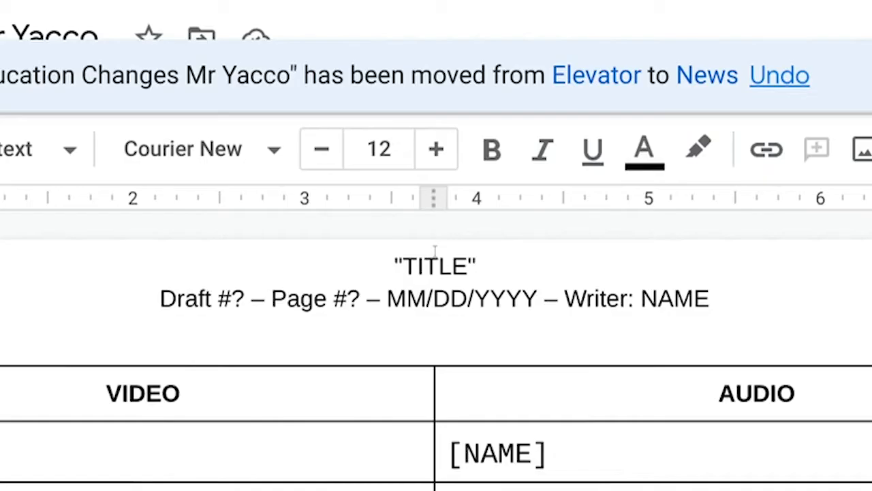
{"action": "left_click", "coordinate": [435, 252]}
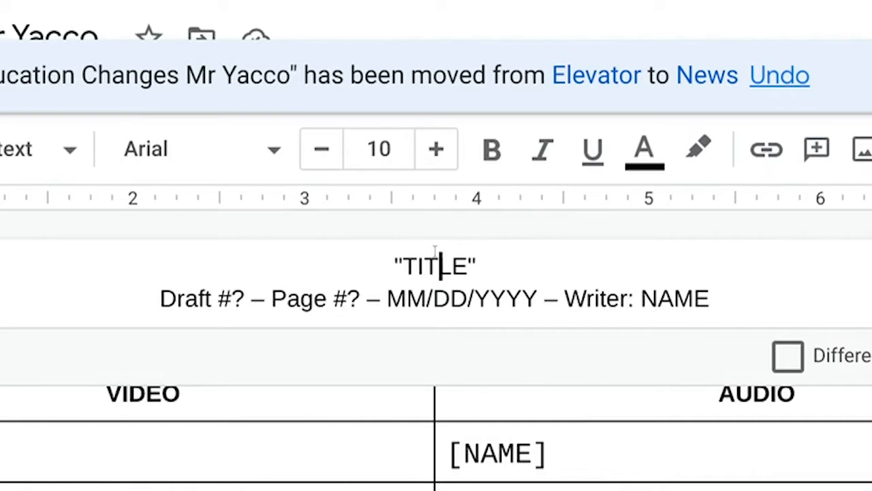
{"action": "double_click", "coordinate": [435, 252]}
{"action": "type", "text": "Education "}
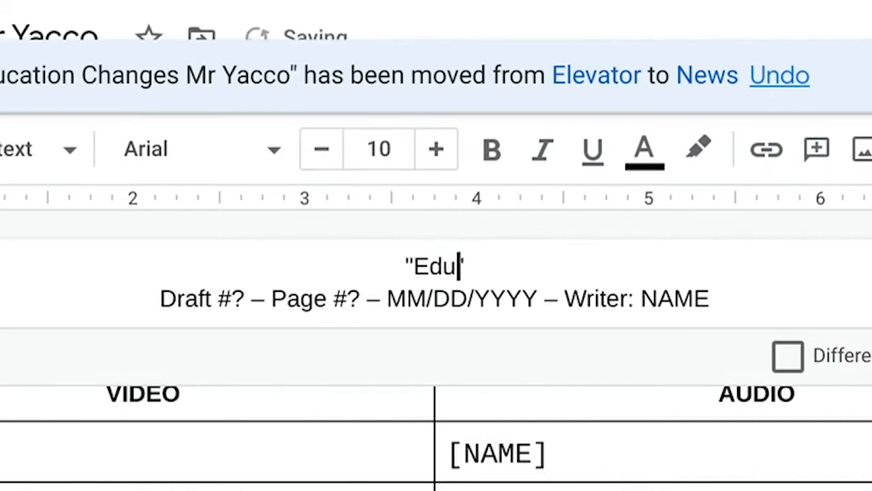
{"action": "type", "text": "Changes"}
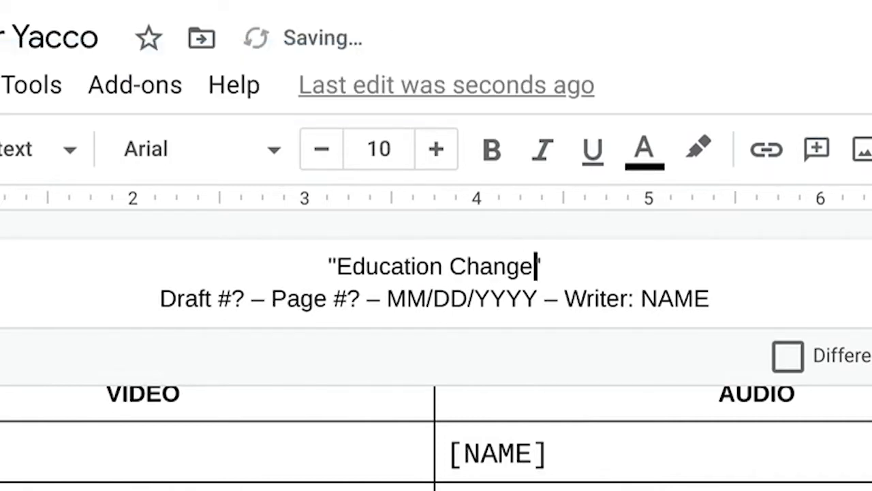
- Set both the draft number and the page number in the header to 1
{"action": "left_click", "coordinate": [240, 294]}
{"action": "key", "text": "BackSpace"}
{"action": "type", "text": "1"}
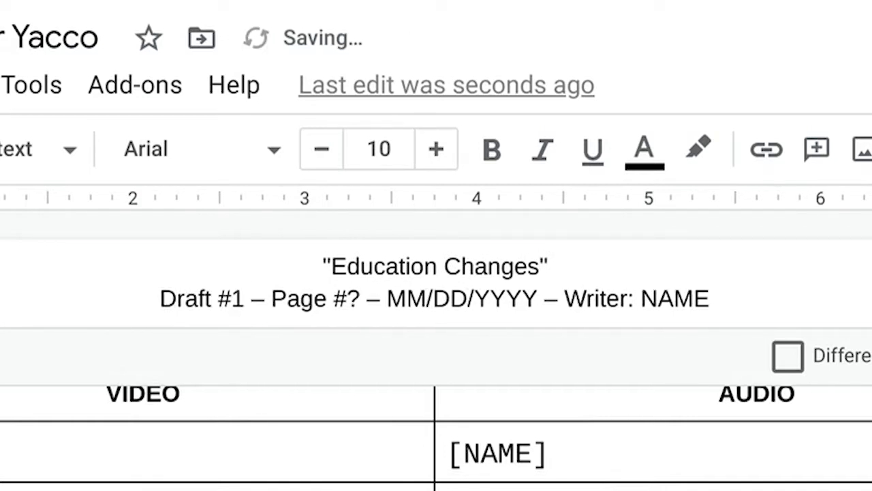
{"action": "left_click", "coordinate": [359, 300]}
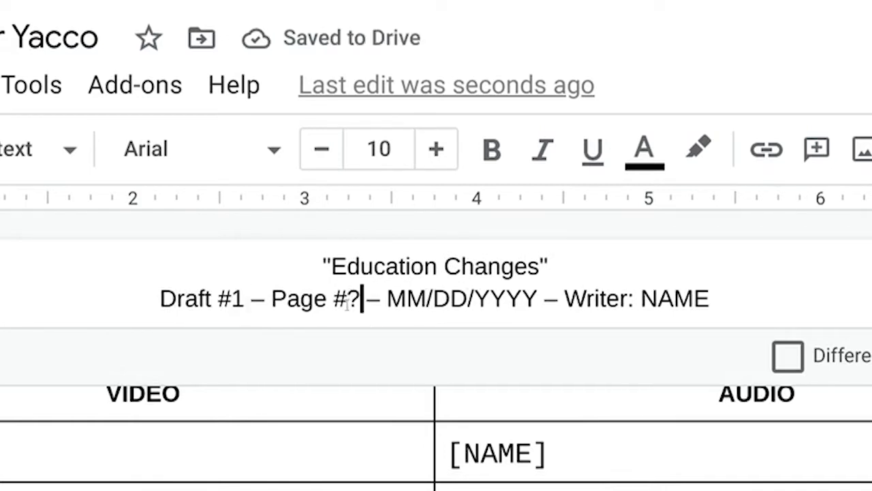
{"action": "key", "text": "BackSpace"}
{"action": "type", "text": "1"}
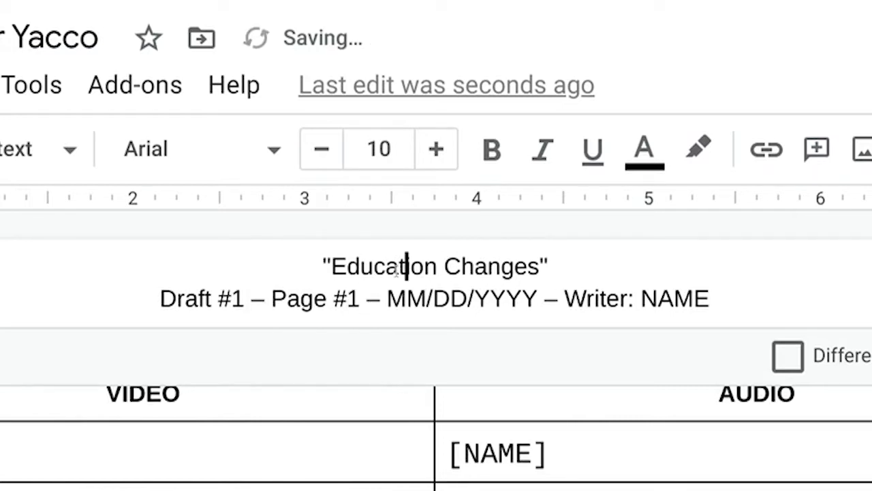
- Replace the MM/DD/YYYY placeholder in the header with the date 11/13/2020
{"action": "left_click", "coordinate": [406, 298]}
{"action": "double_click", "coordinate": [396, 297]}
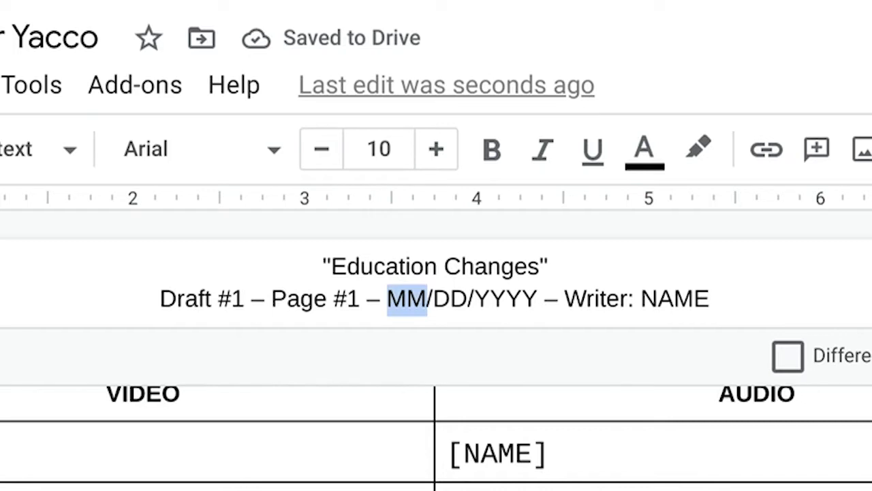
{"action": "type", "text": "11"}
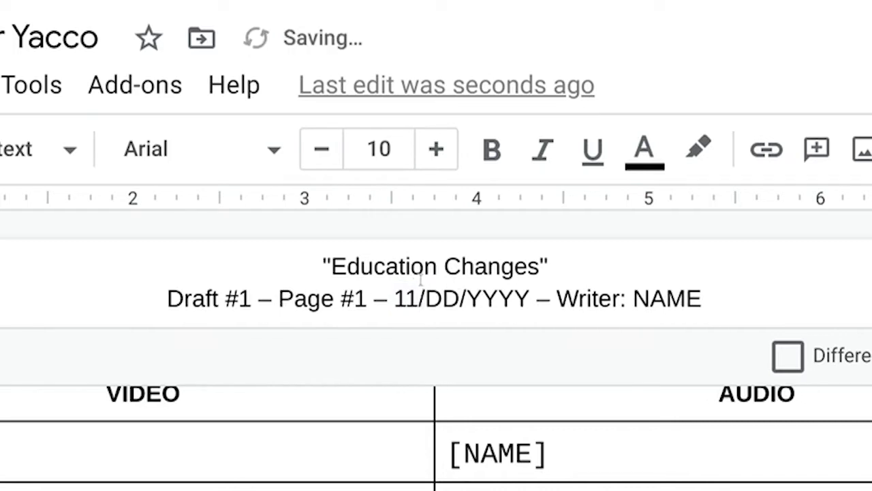
{"action": "double_click", "coordinate": [429, 298]}
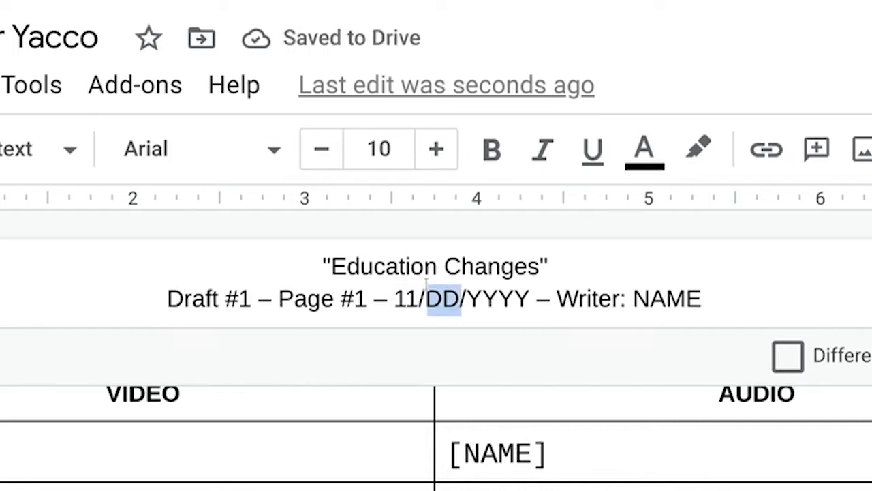
{"action": "type", "text": "13"}
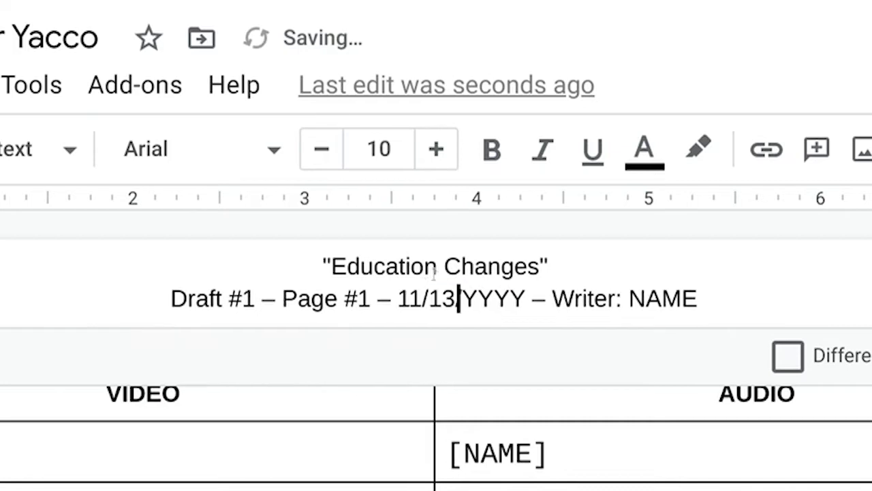
{"action": "double_click", "coordinate": [464, 289]}
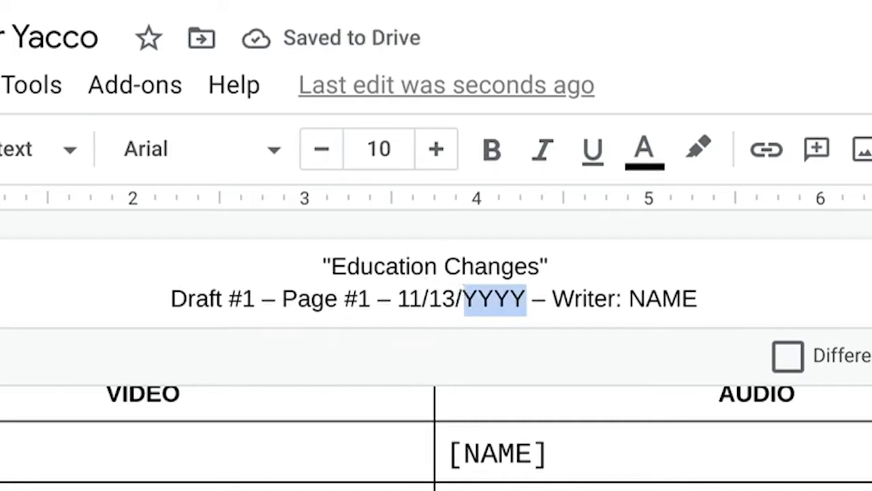
{"action": "type", "text": "2020"}
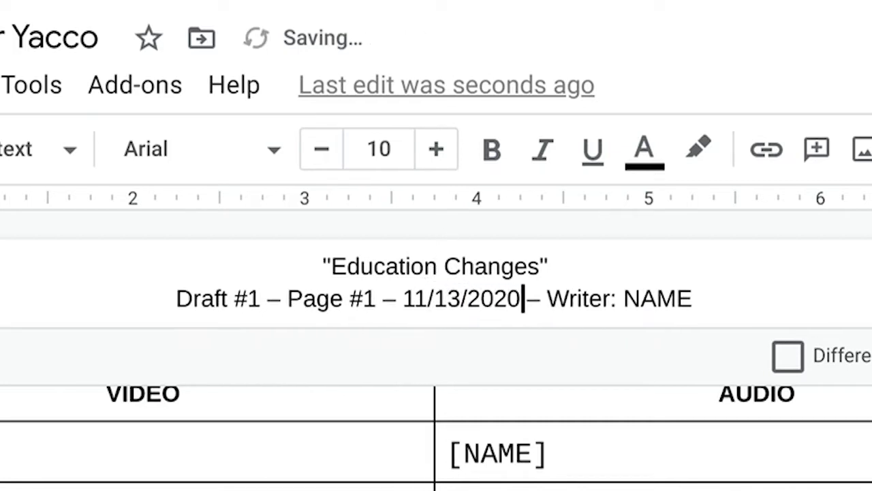
- Replace the NAME placeholder after Writer in the header with the writer's name, and return to the script table
{"action": "double_click", "coordinate": [618, 288]}
{"action": "type", "text": "Mr. Y"}
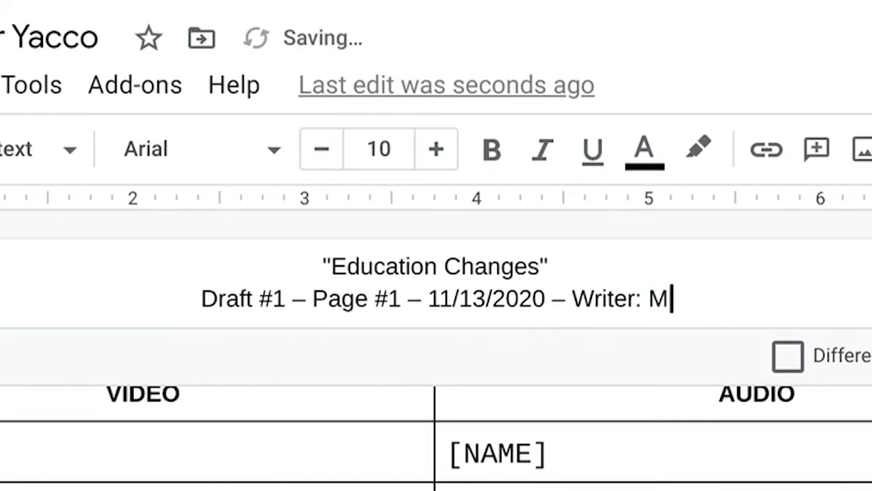
{"action": "type", "text": "acco"}
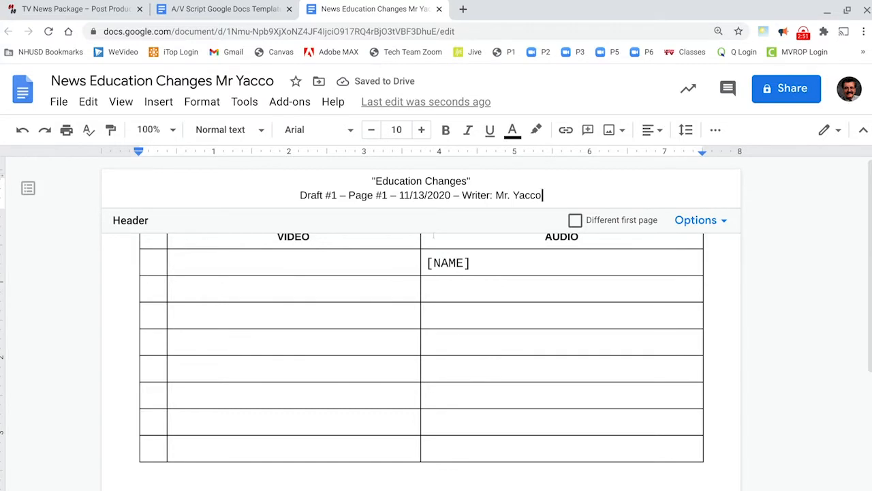
{"action": "scroll", "coordinate": [526, 416], "scroll_direction": "down", "scroll_amount": 1}
{"action": "scroll", "coordinate": [525, 416], "scroll_direction": "up", "scroll_amount": 1}
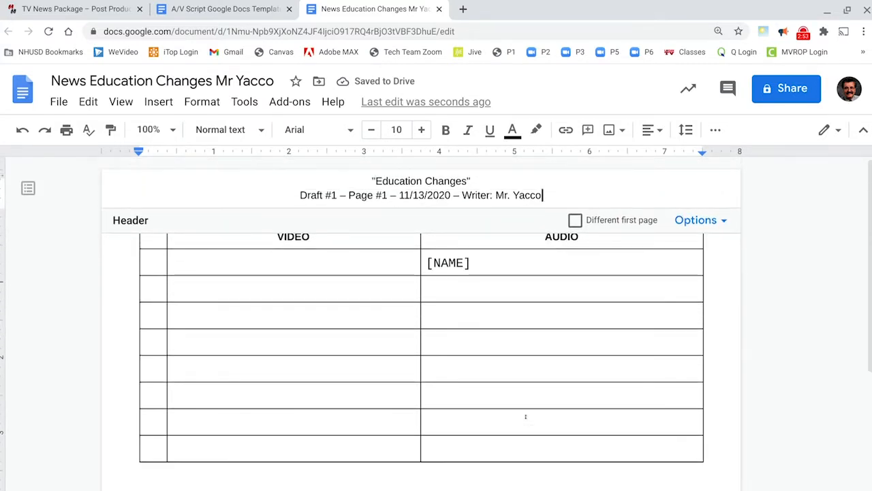
{"action": "left_click", "coordinate": [383, 264]}
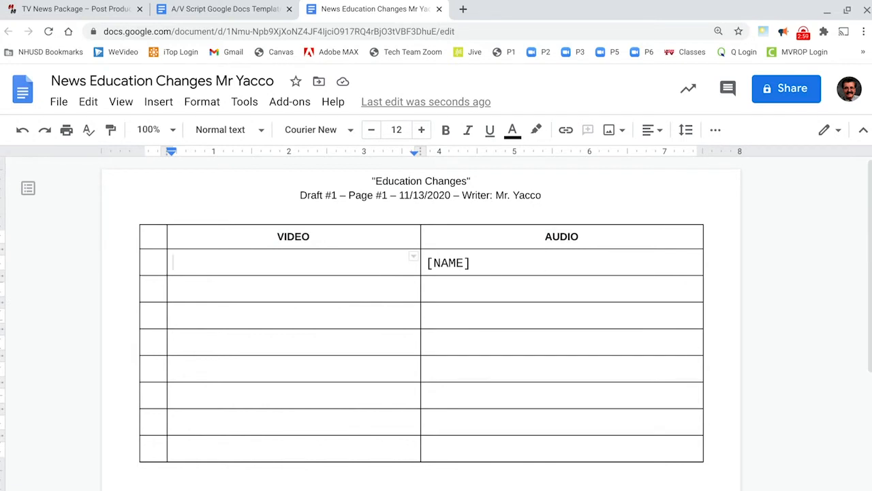
{"action": "left_click", "coordinate": [544, 262]}
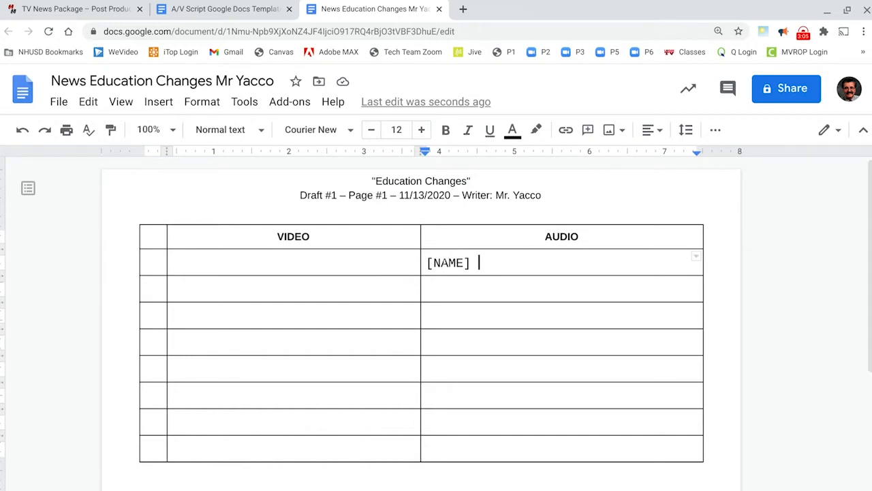
{"action": "left_click", "coordinate": [434, 282]}
- Create a new blank document and title it "Sound Bites Transcript"
{"action": "left_click", "coordinate": [63, 102]}
{"action": "mouse_move", "coordinate": [89, 168]}
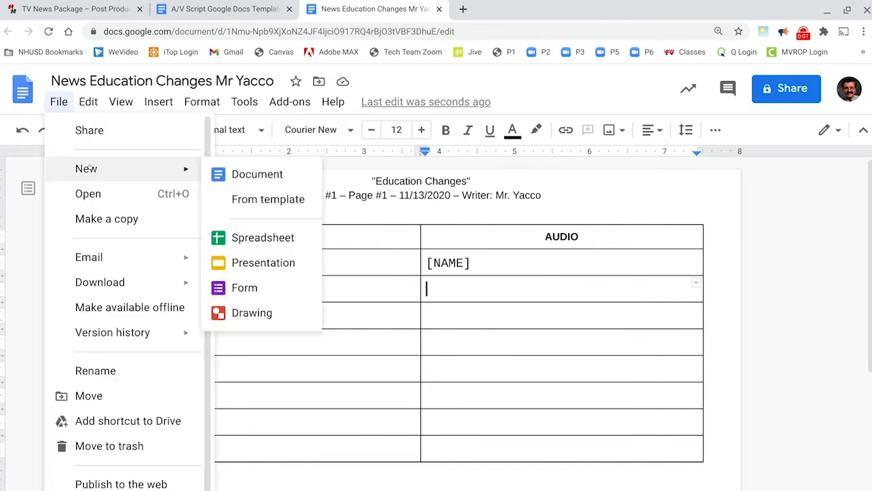
{"action": "left_click", "coordinate": [256, 176]}
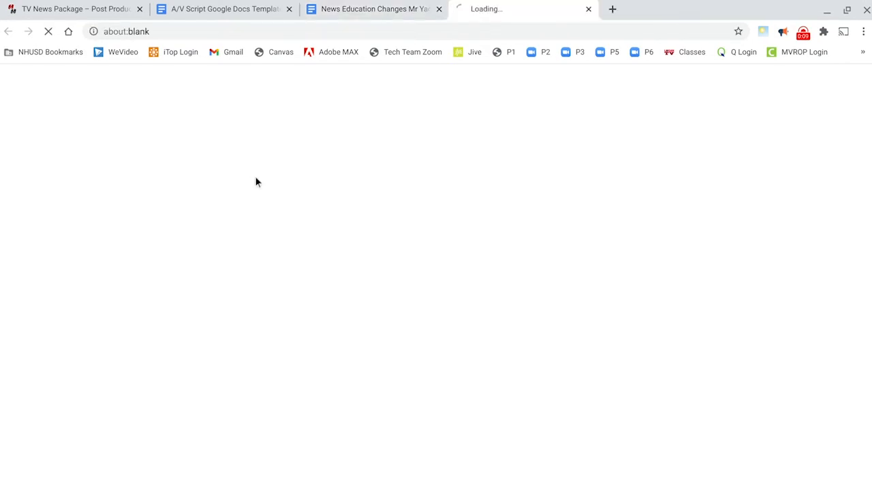
{"action": "left_click", "coordinate": [115, 81]}
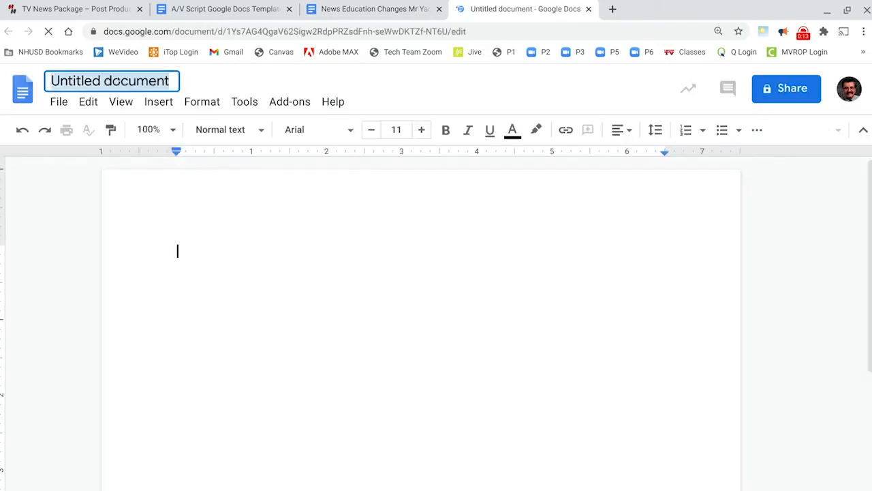
{"action": "key", "text": "BackSpace"}
{"action": "type", "text": "S"}
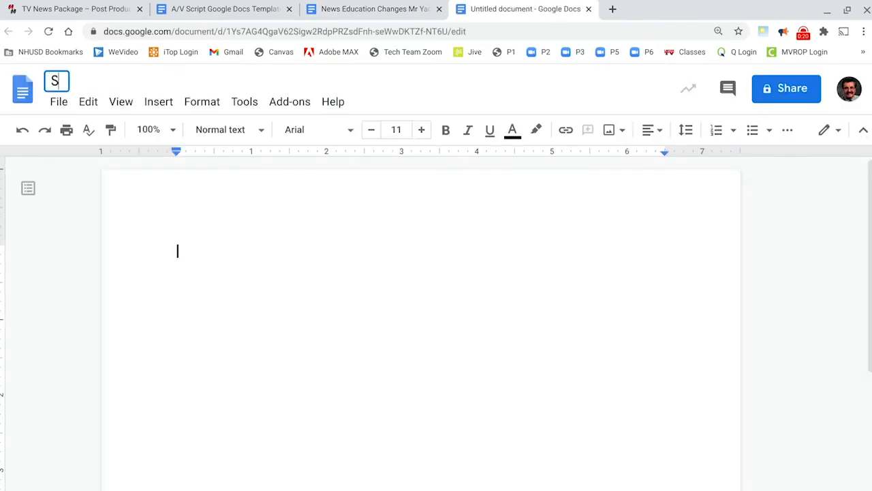
{"action": "type", "text": "ound Bite"}
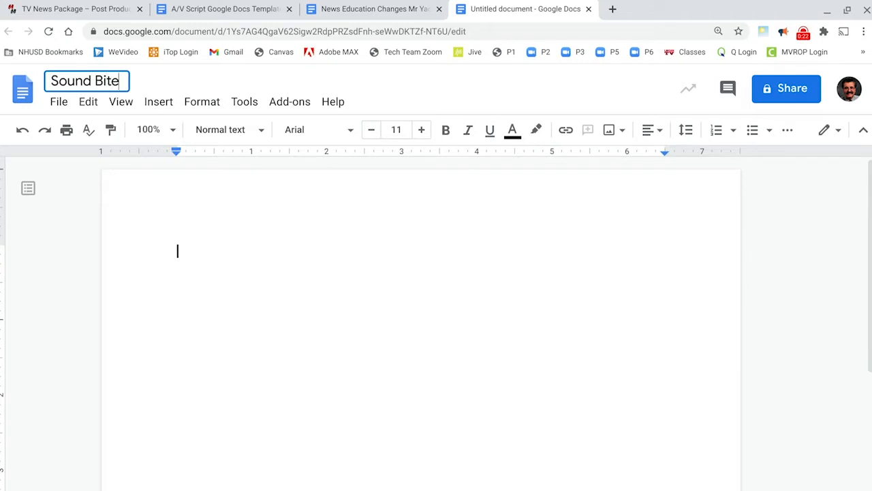
{"action": "type", "text": "s Transcript"}
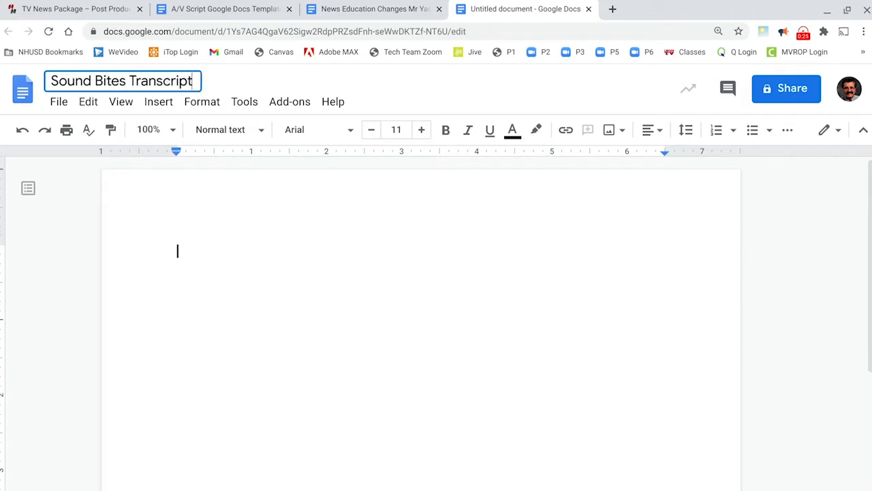
{"action": "key", "text": "Return"}
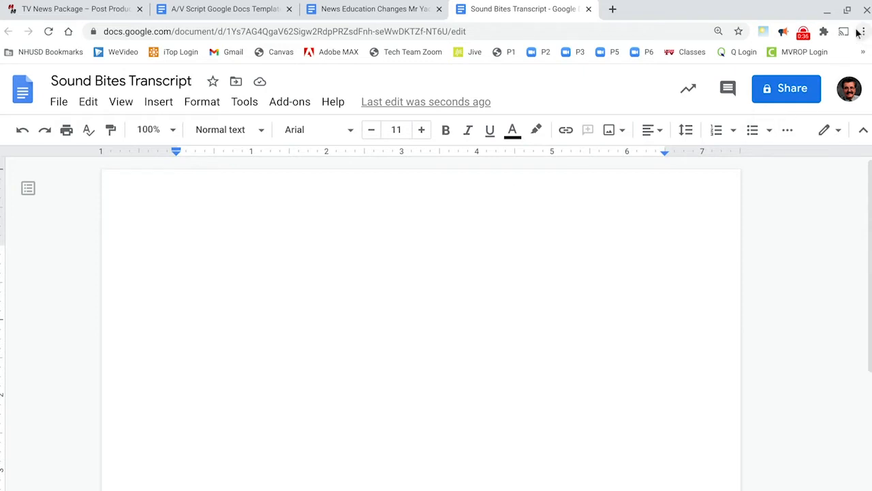
- Restore the maximized browser window to its smaller floating size
{"action": "left_click", "coordinate": [848, 10]}
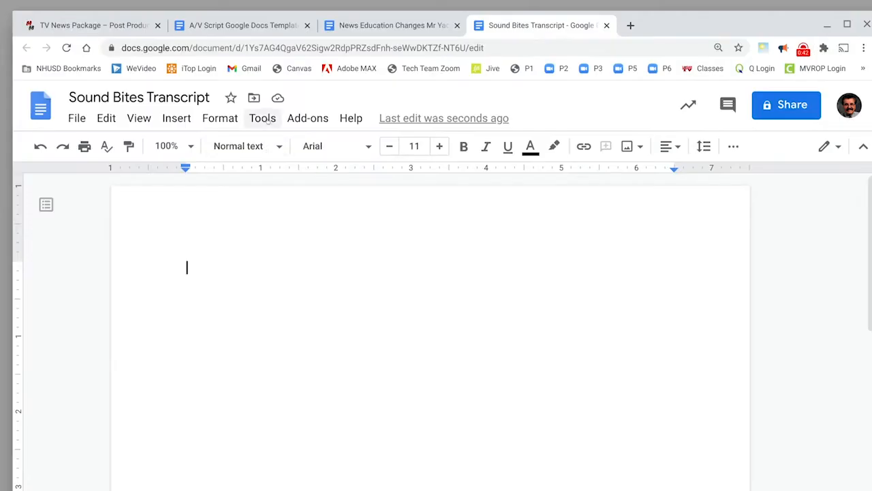
{"action": "left_click", "coordinate": [262, 118]}
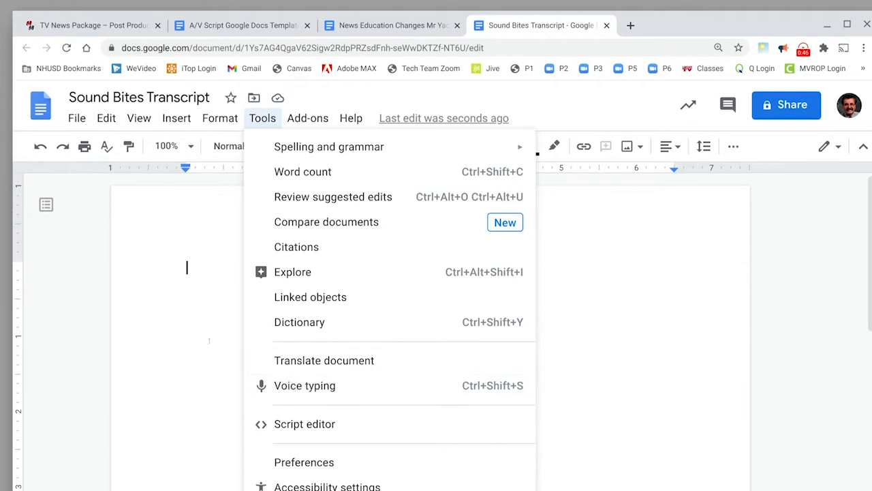
{"action": "left_click", "coordinate": [39, 342]}
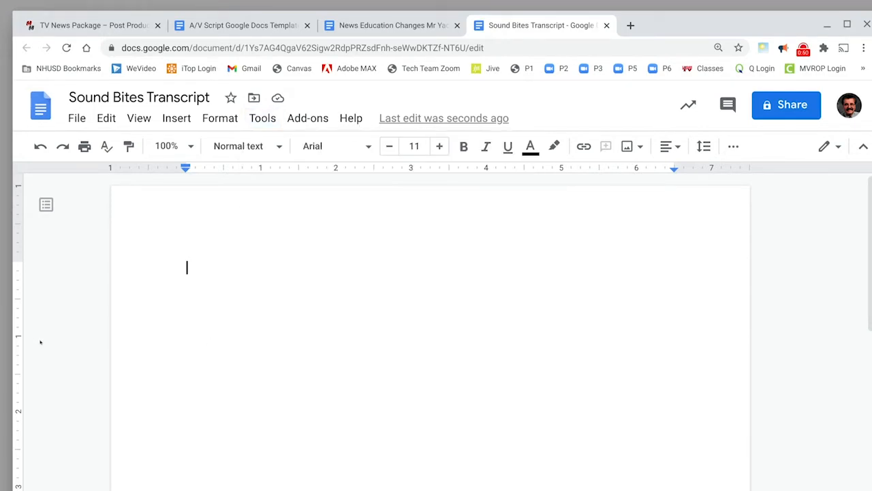
- Open WeVideo in a new browser window and open the News Story project for editing
{"action": "key", "text": "ctrl+n"}
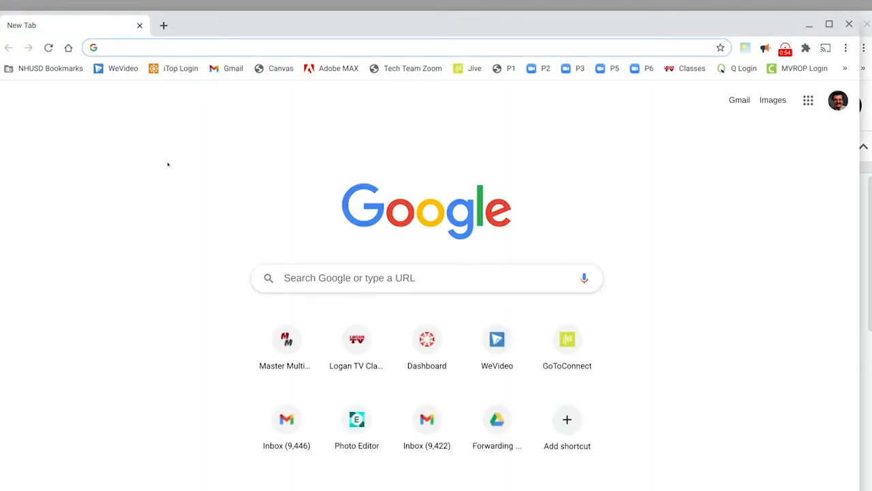
{"action": "left_click", "coordinate": [226, 46]}
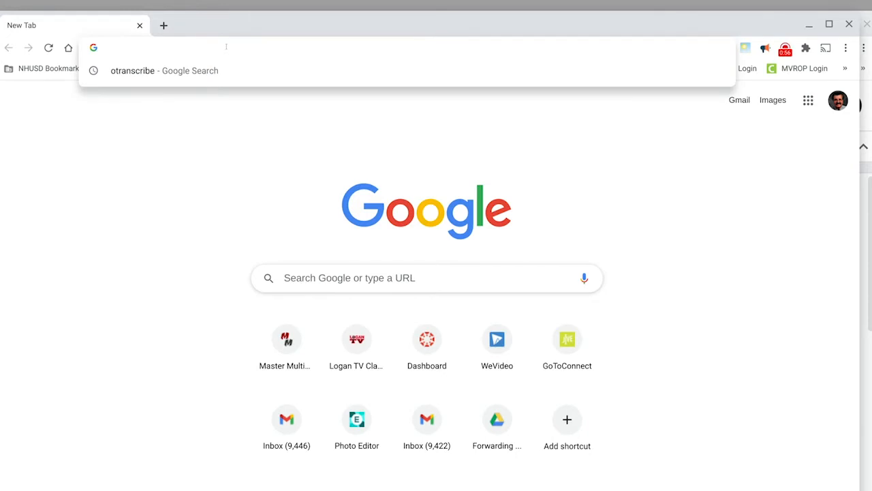
{"action": "type", "text": "wev"}
{"action": "key", "text": "Return"}
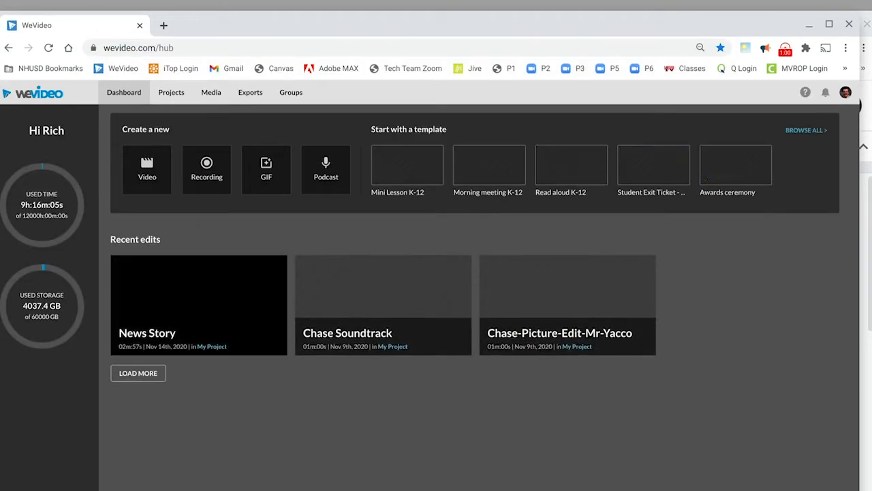
{"action": "mouse_move", "coordinate": [166, 323]}
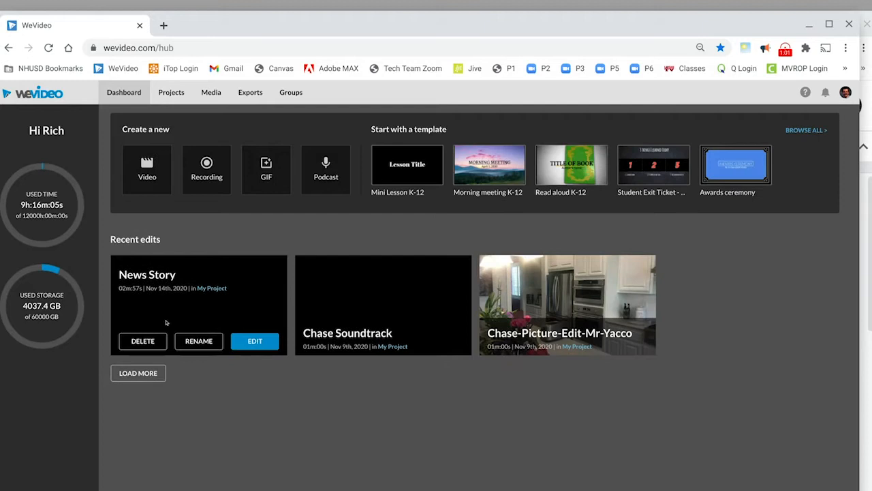
{"action": "left_click", "coordinate": [235, 337]}
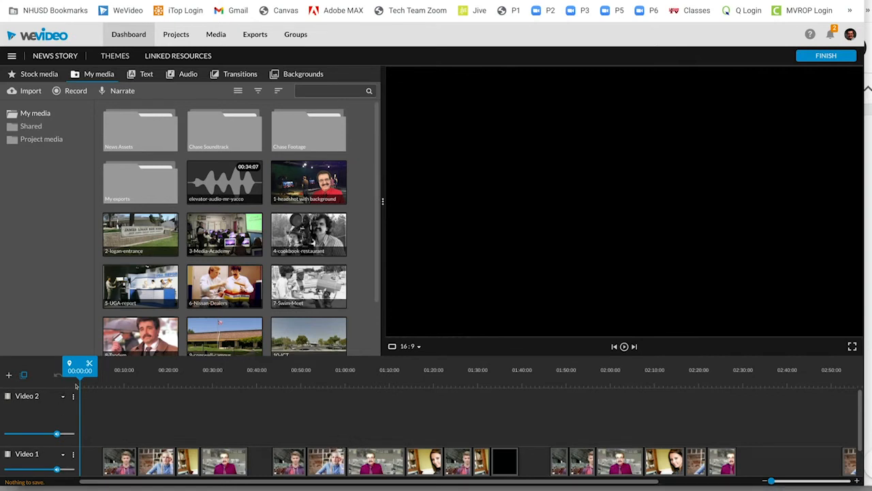
- Preview the first sound bite in the News Story timeline, and return the playhead to 00:00:00
{"action": "key", "text": "space"}
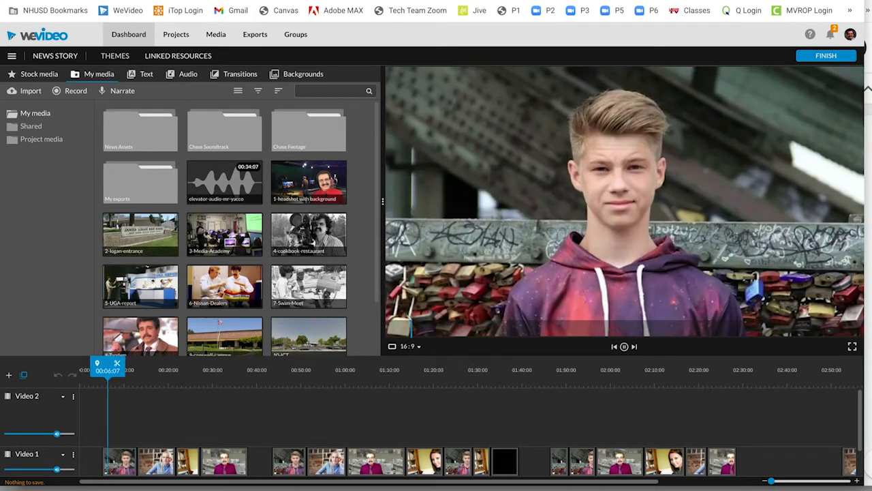
{"action": "key", "text": "space"}
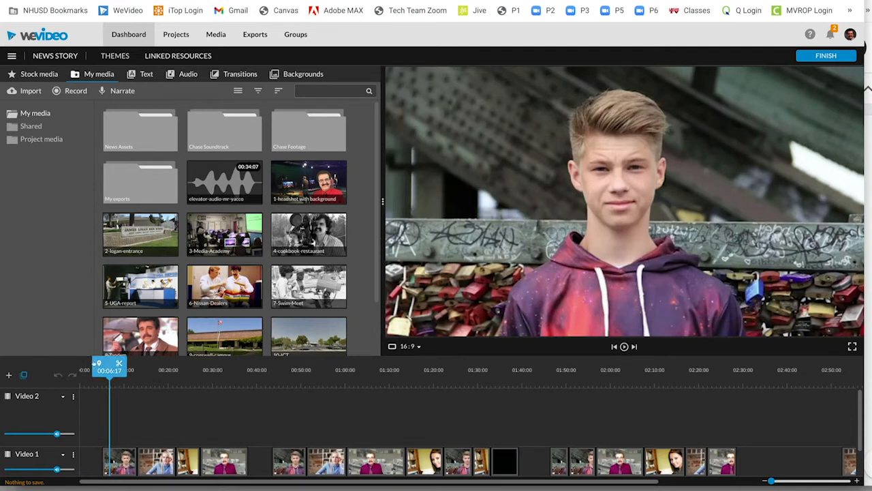
{"action": "left_click_drag", "start_coordinate": [84, 365], "coordinate": [76, 366]}
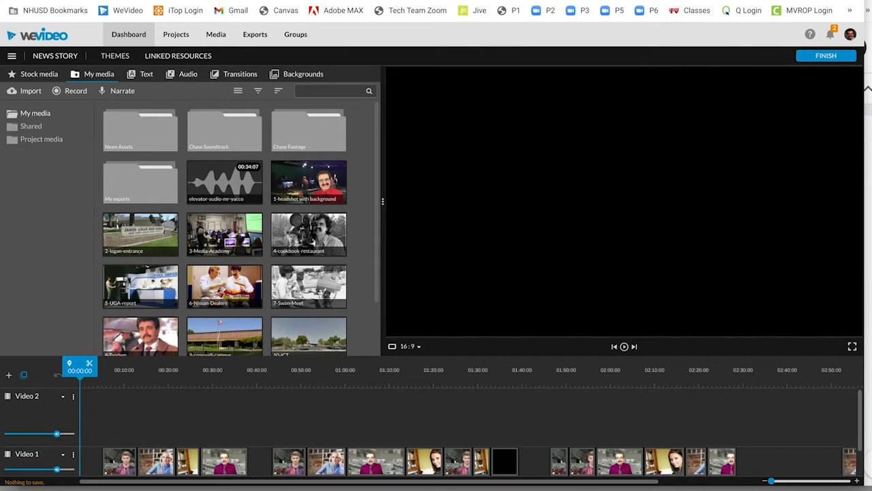
- Switch to the Sound Bites Transcript document and open Voice typing
{"action": "key", "text": "alt+Tab"}
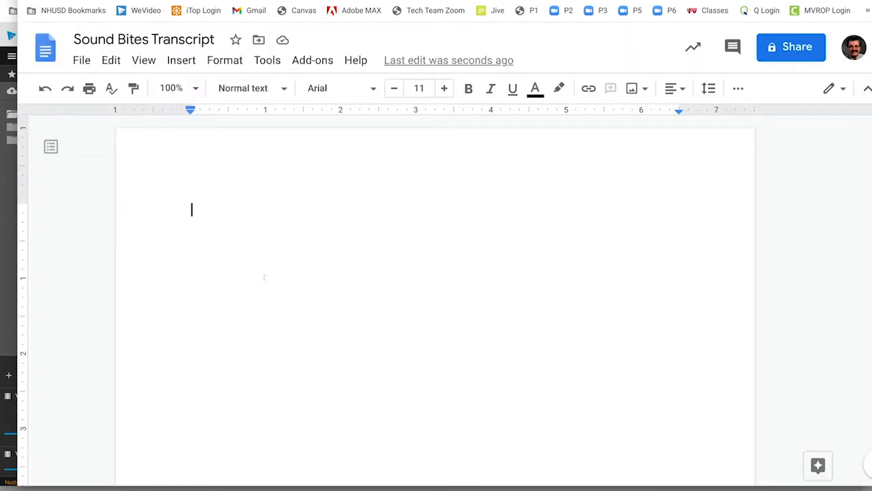
{"action": "left_click", "coordinate": [273, 57]}
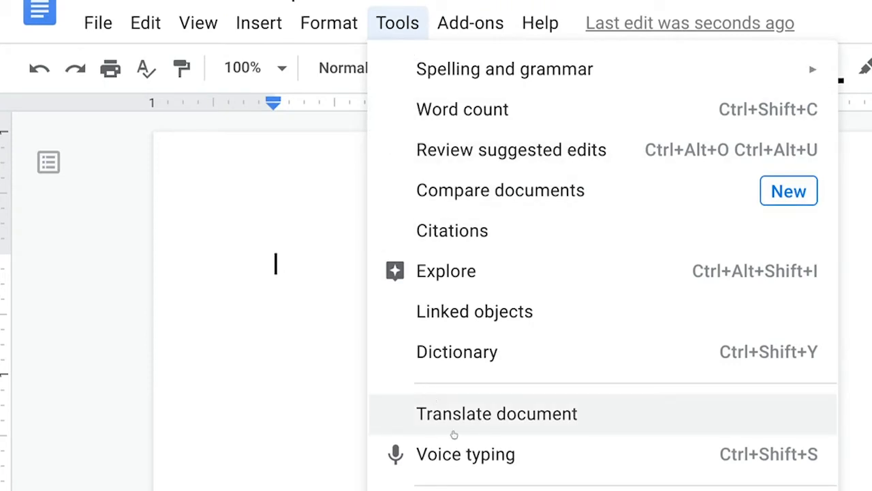
{"action": "left_click", "coordinate": [470, 454]}
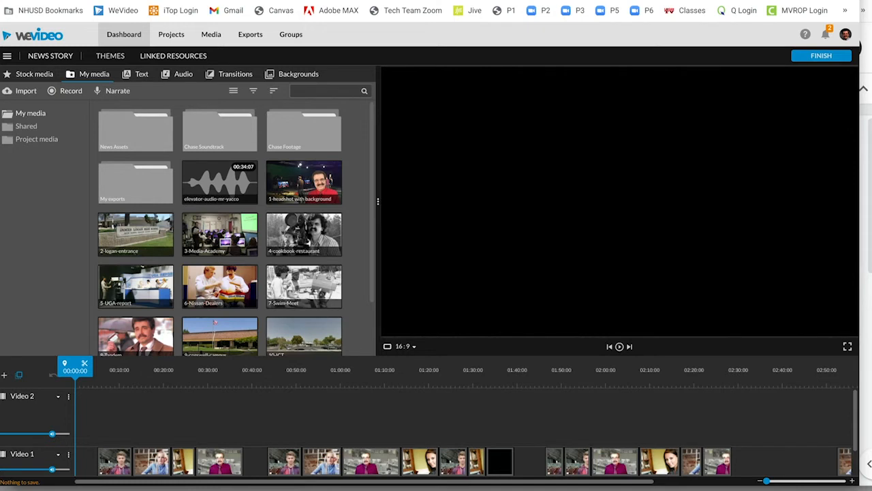
- Play the News Story timeline in WeVideo and transcribe the first sound bite into the document with voice typing
{"action": "key", "text": "space"}
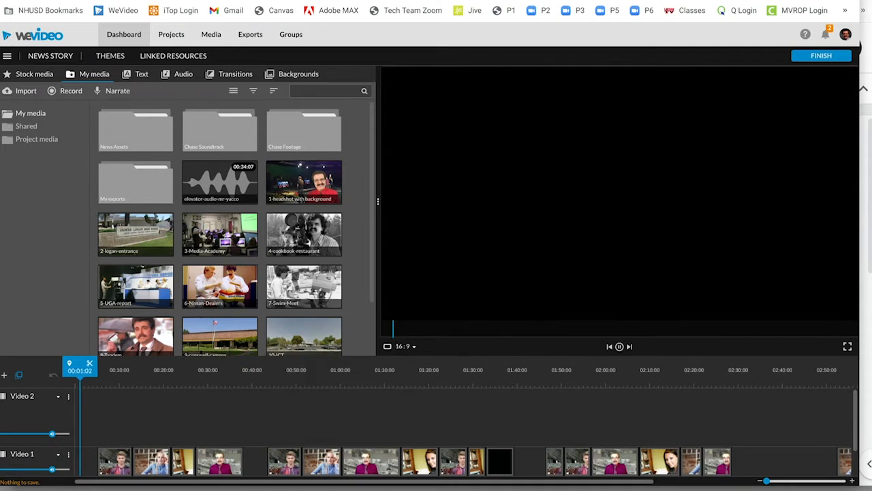
{"action": "key", "text": "super+grave"}
{"action": "left_click", "coordinate": [58, 239]}
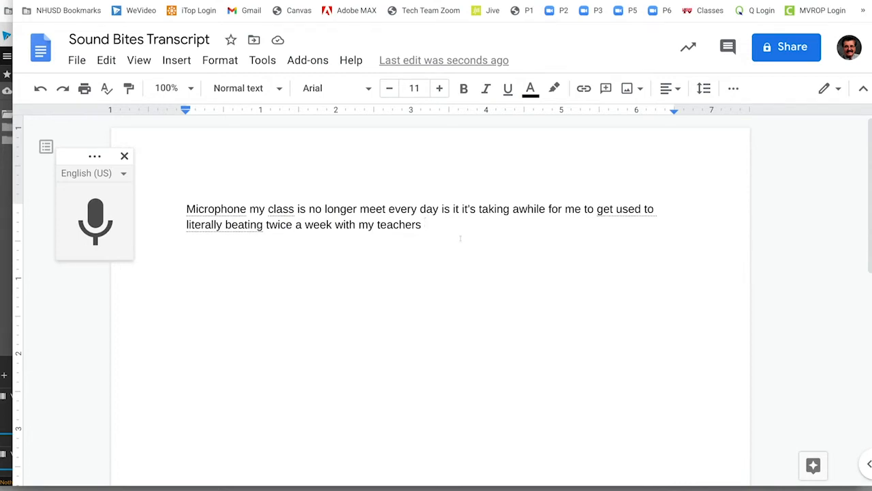
- End the first transcribed sound bite with a period and add a blank line for the next paragraph
{"action": "key", "text": "BackSpace"}
{"action": "type", "text": "."}
{"action": "key", "text": "Return"}
{"action": "key", "text": "Return"}
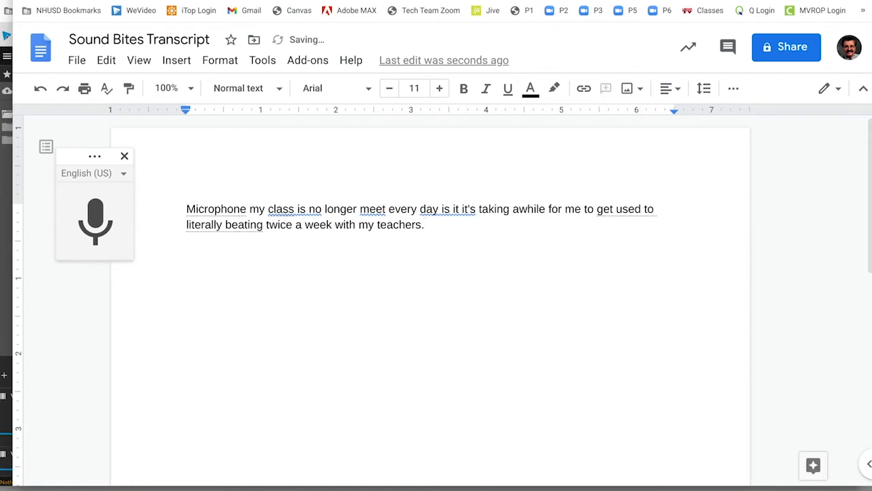
- Delete the stray word "Microphone" from the start of the transcript, and place the cursor in the empty paragraph below the text
{"action": "double_click", "coordinate": [243, 209]}
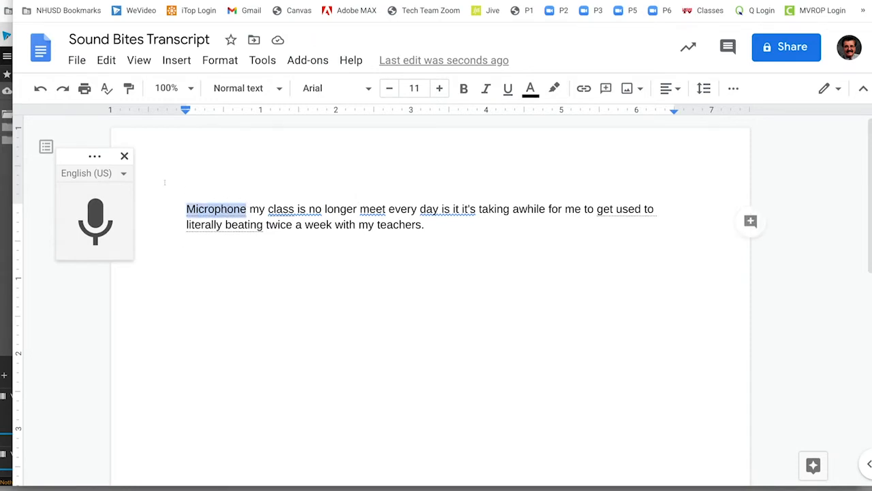
{"action": "key", "text": "BackSpace"}
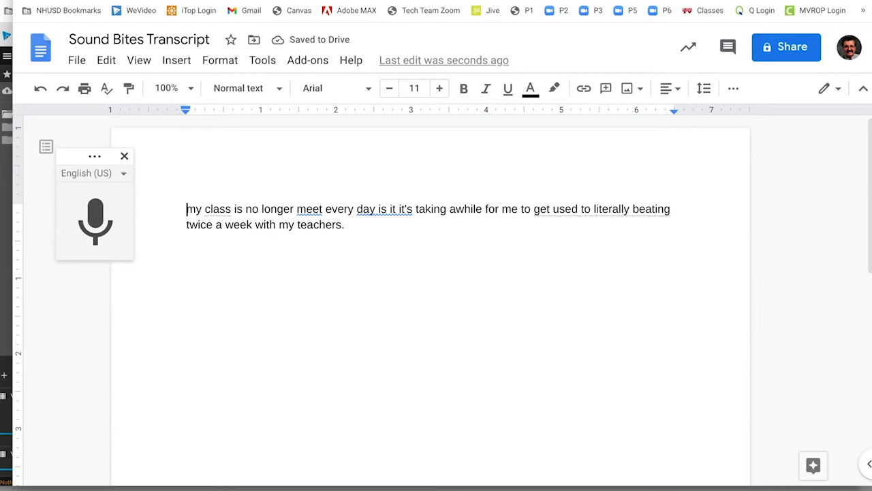
{"action": "left_click", "coordinate": [197, 252]}
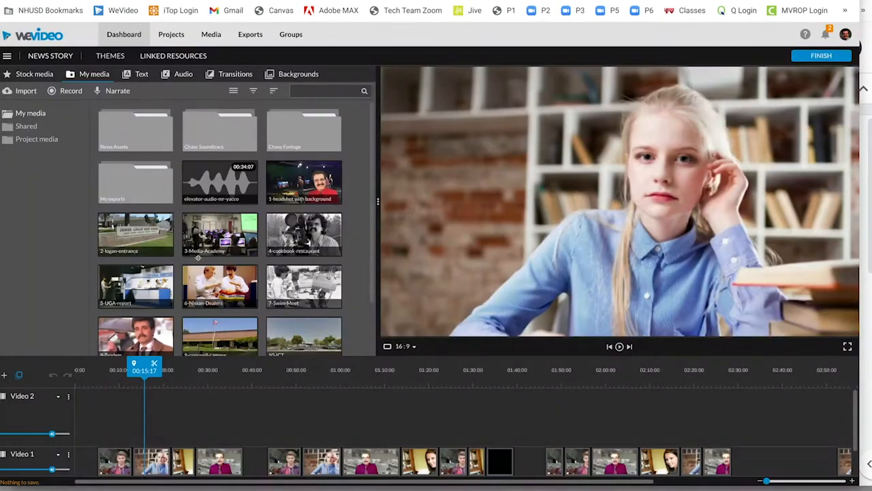
- Play the WeVideo timeline from about 00:09:14, transcribe the second sound bite with voice typing, and stop both dictation and playback
{"action": "left_click_drag", "start_coordinate": [144, 368], "coordinate": [117, 366]}
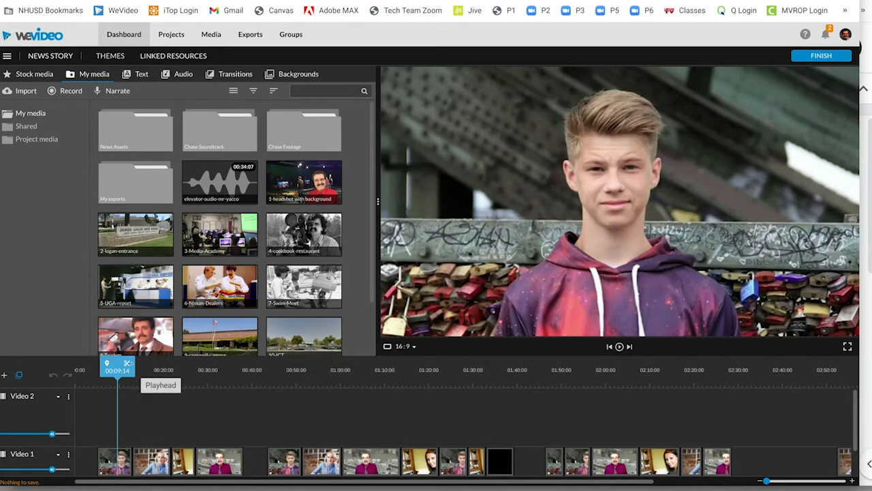
{"action": "key", "text": "space"}
{"action": "key", "text": "super+grave"}
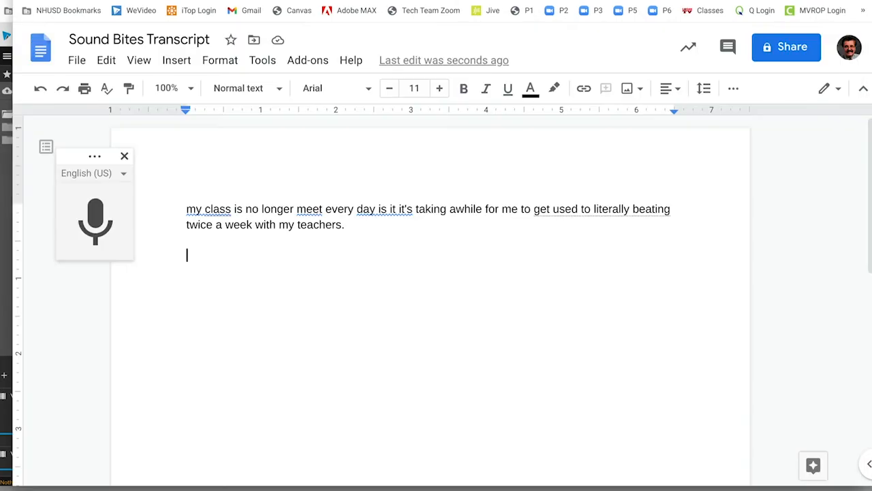
{"action": "left_click", "coordinate": [96, 218]}
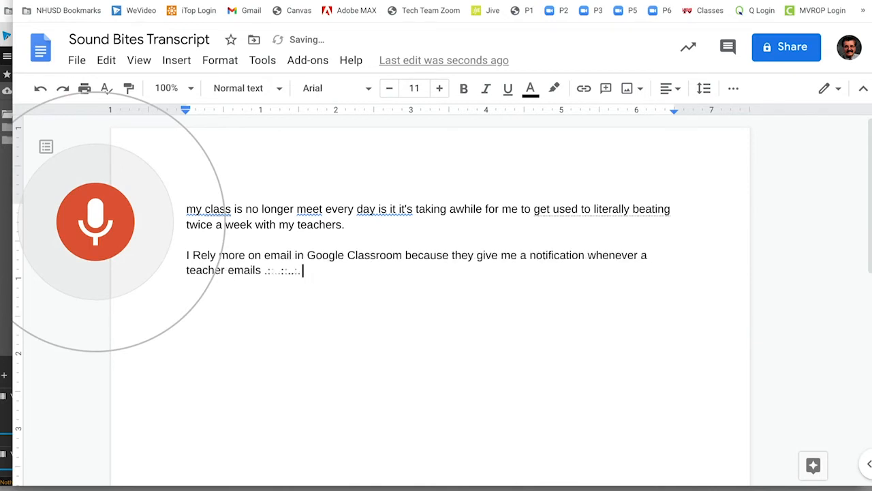
{"action": "left_click", "coordinate": [108, 258]}
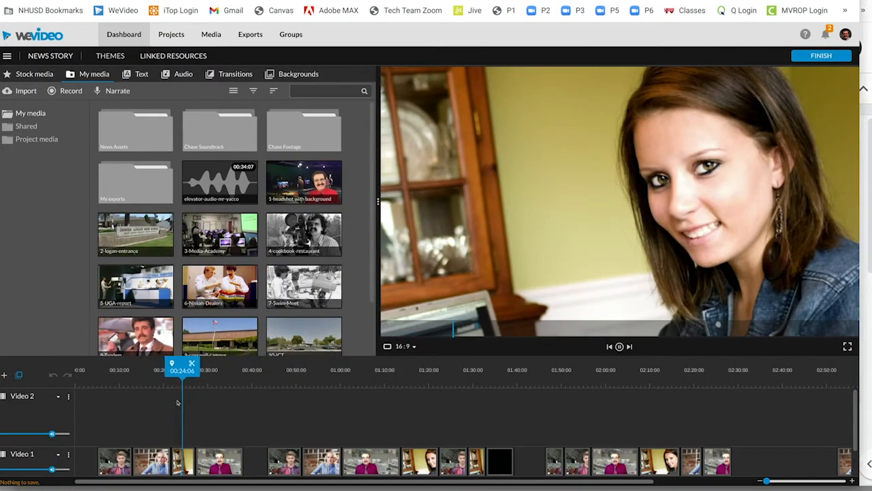
{"action": "key", "text": "space"}
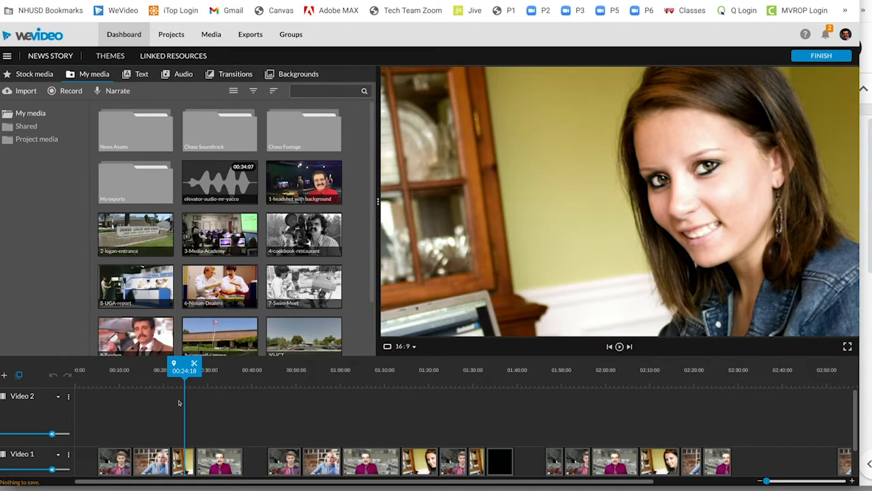
{"action": "key", "text": "super+grave"}
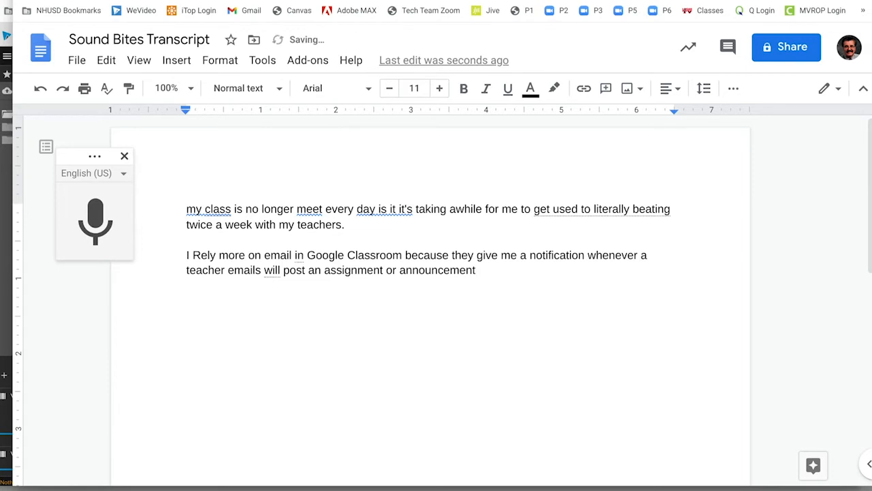
- End the second transcribed sound bite with a period and start a new paragraph after a blank line
{"action": "type", "text": "."}
{"action": "key", "text": "Return"}
{"action": "key", "text": "Return"}
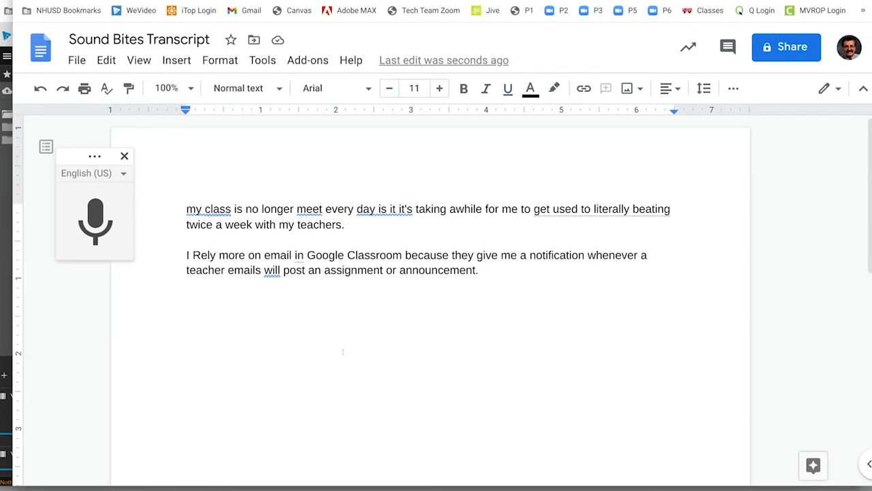
- Narrow the transcript window to expose WeVideo beside it, and replay the first sound bite from about 00:03:24 while viewing the transcript
{"action": "left_click_drag", "start_coordinate": [8, 285], "coordinate": [162, 286]}
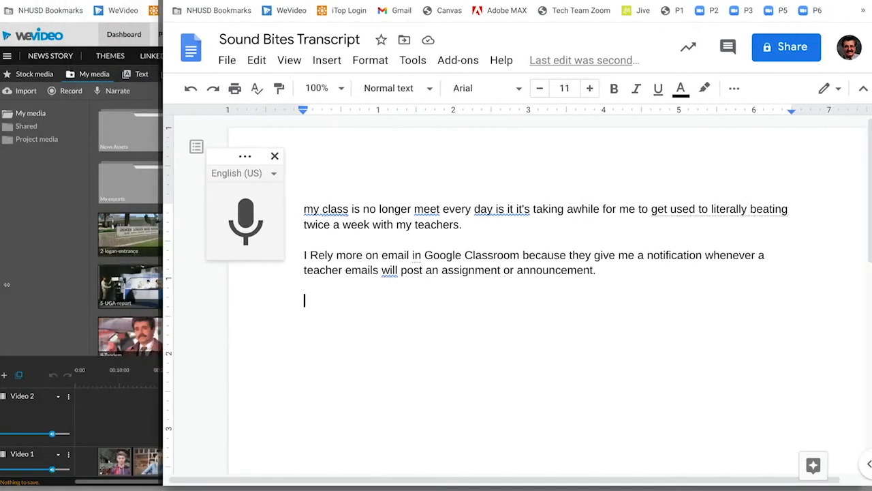
{"action": "left_click", "coordinate": [67, 290]}
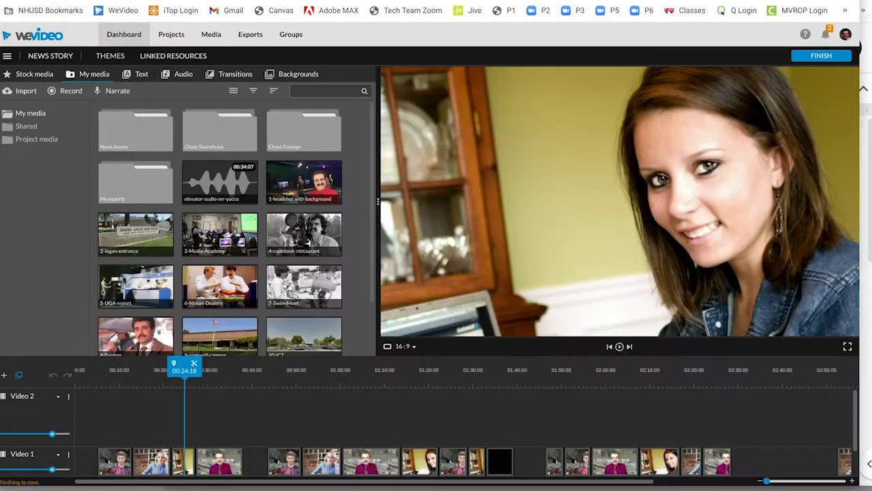
{"action": "left_click_drag", "start_coordinate": [179, 366], "coordinate": [87, 354]}
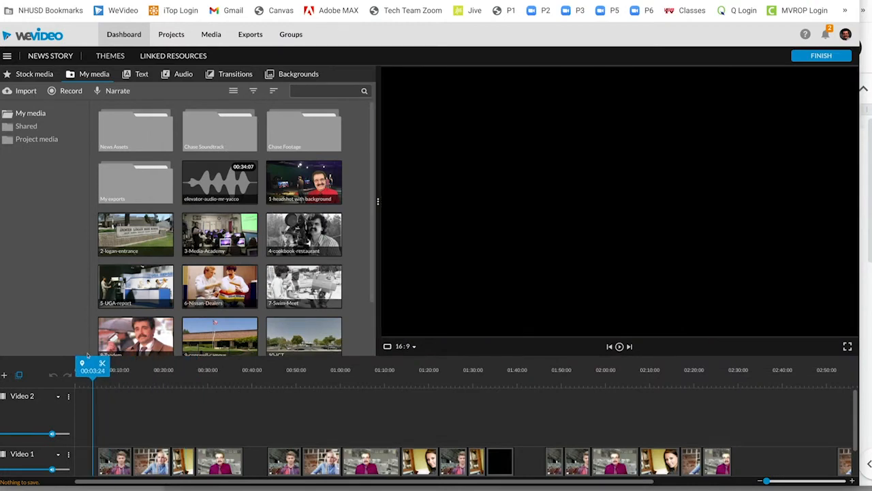
{"action": "key", "text": "space"}
{"action": "key", "text": "super+grave"}
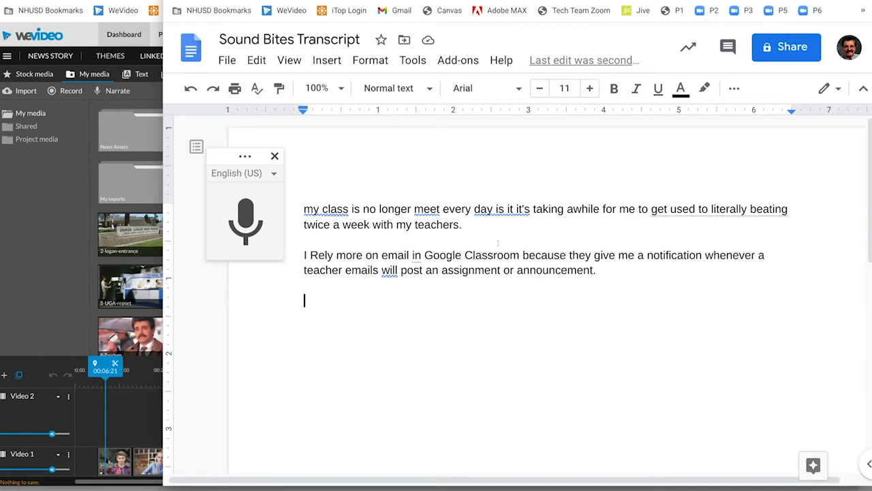
- Change "class" to "classes" in the first sound bite, and pause the WeVideo playback
{"action": "left_click", "coordinate": [350, 208]}
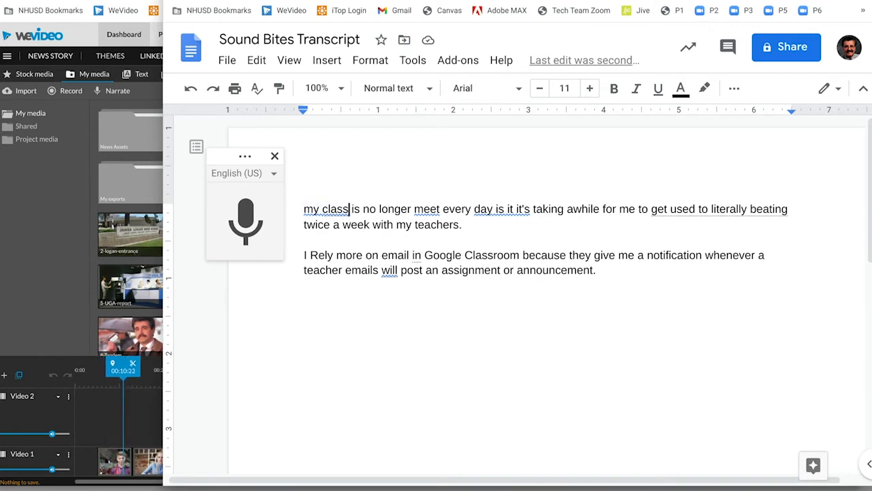
{"action": "type", "text": "es"}
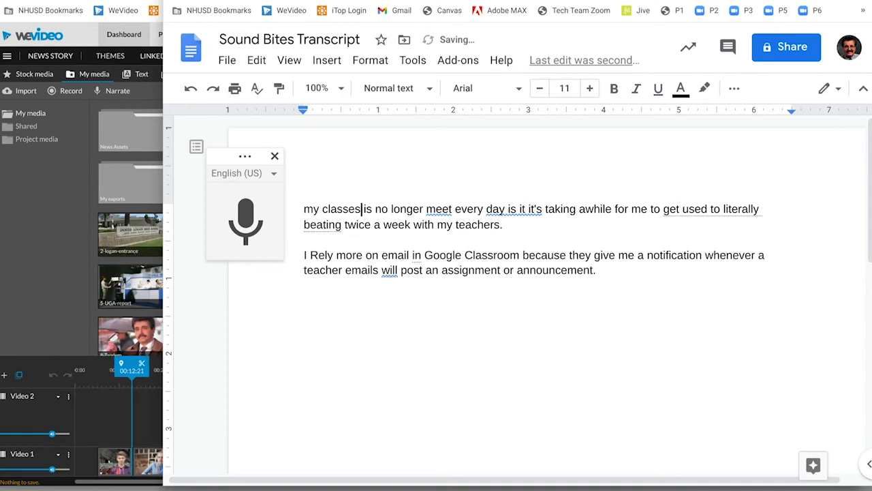
{"action": "left_click", "coordinate": [63, 229]}
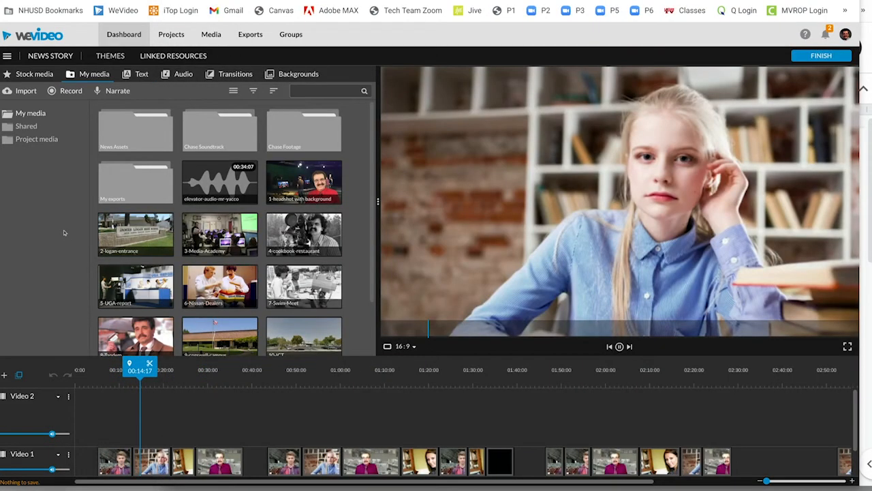
{"action": "key", "text": "space"}
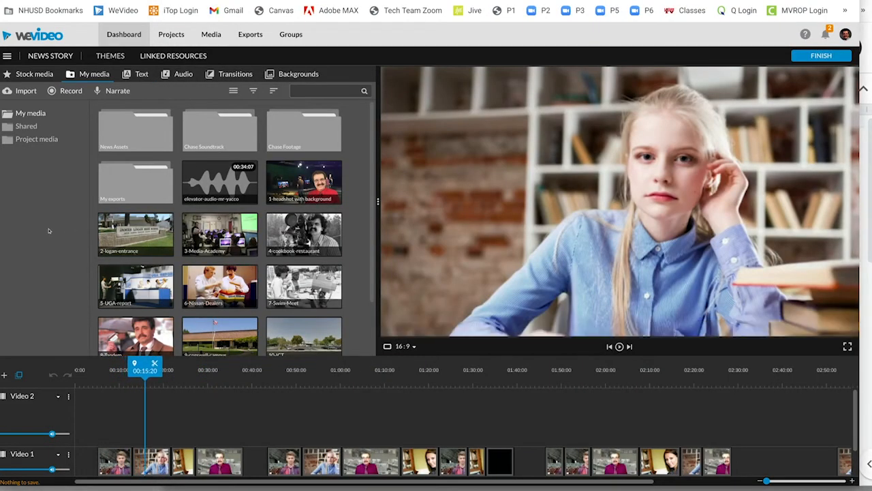
- Return to the transcript document and capitalize "My" at the start of the first sound bite
{"action": "key", "text": "alt+Tab"}
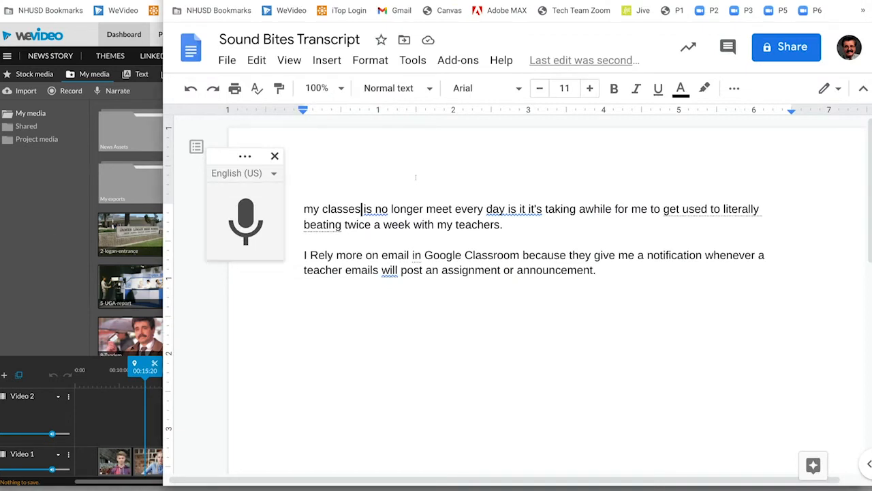
{"action": "left_click", "coordinate": [314, 210]}
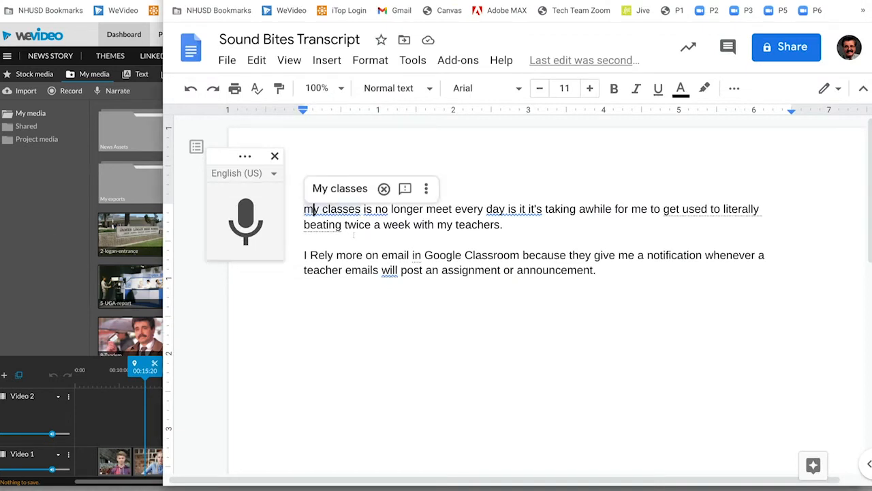
{"action": "key", "text": "BackSpace"}
{"action": "type", "text": "M"}
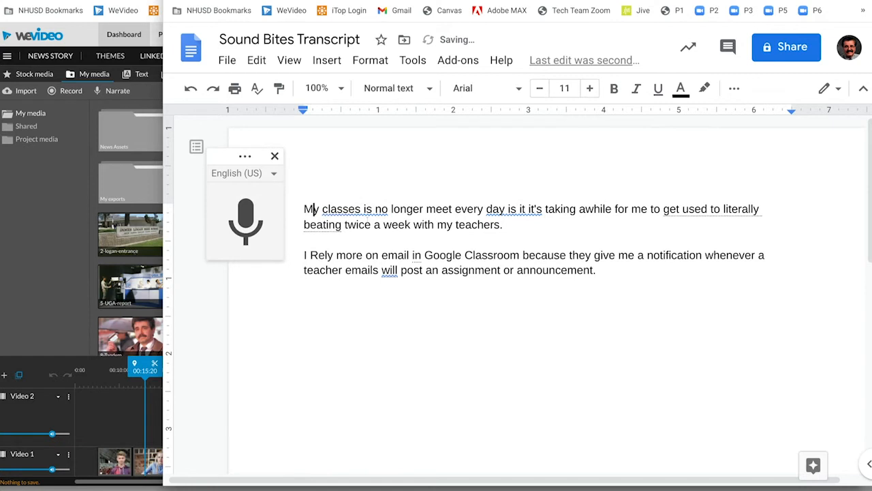
- Delete "is" after "classes" in the first sound bite and put a period after "every day"
{"action": "left_click", "coordinate": [373, 210]}
{"action": "key", "text": "BackSpace"}
{"action": "key", "text": "BackSpace"}
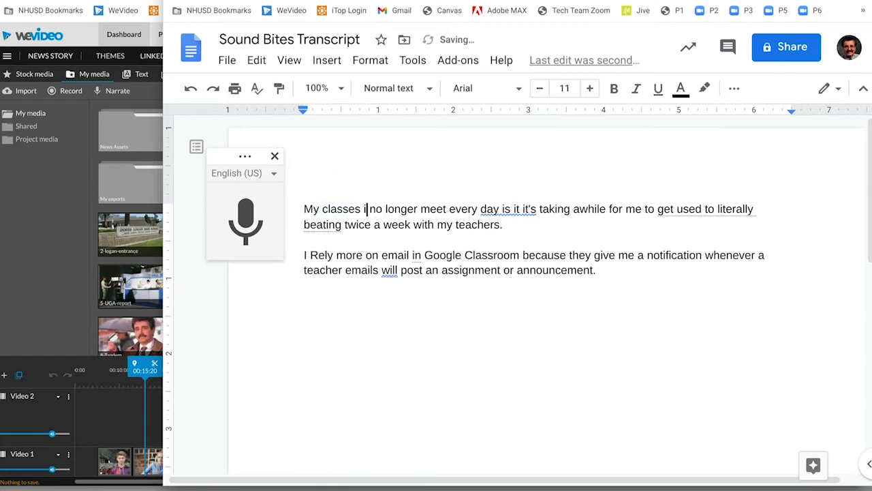
{"action": "key", "text": "BackSpace"}
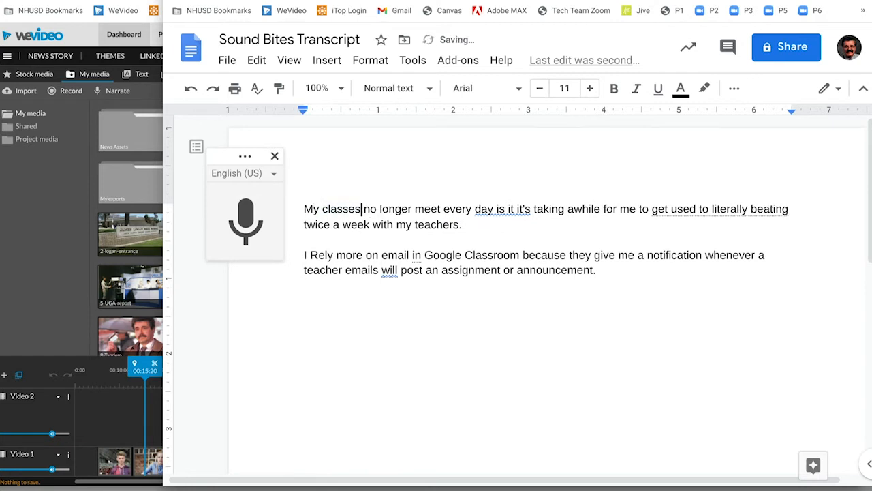
{"action": "left_click", "coordinate": [494, 209]}
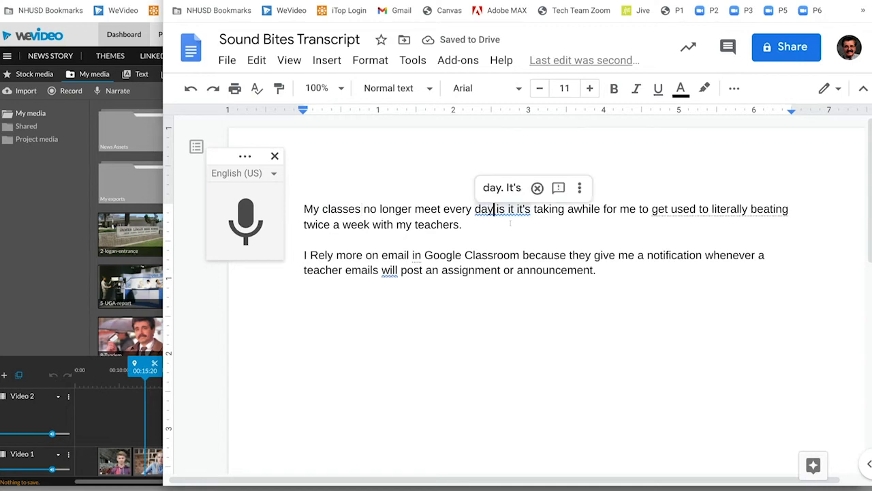
{"action": "type", "text": "."}
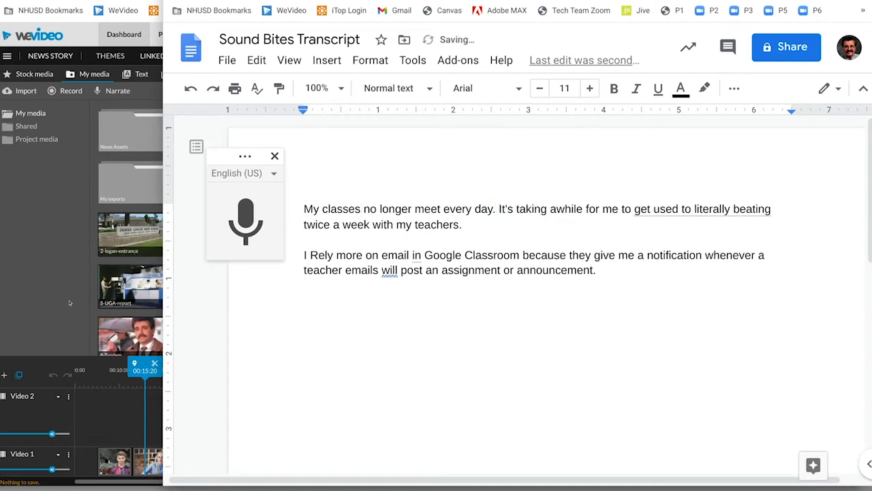
- Switch to WeVideo and move the playhead back toward the beginning of the timeline to hear the first sound bite again
{"action": "left_click", "coordinate": [68, 297]}
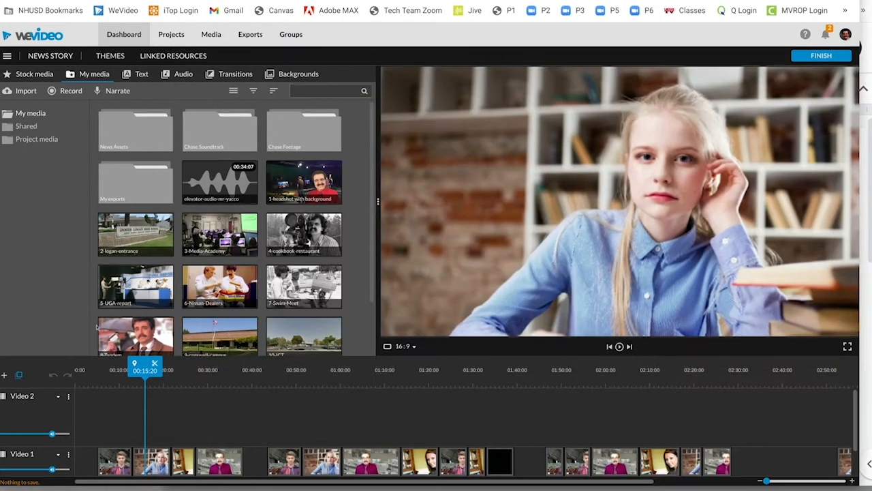
{"action": "left_click_drag", "start_coordinate": [145, 368], "coordinate": [95, 368]}
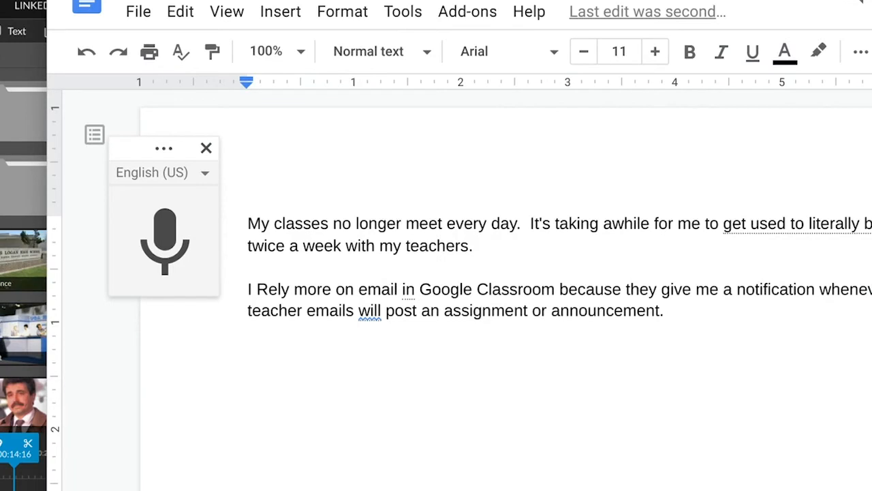
- Move the Sound Bites Transcript document into the News folder
{"action": "left_click", "coordinate": [138, 14]}
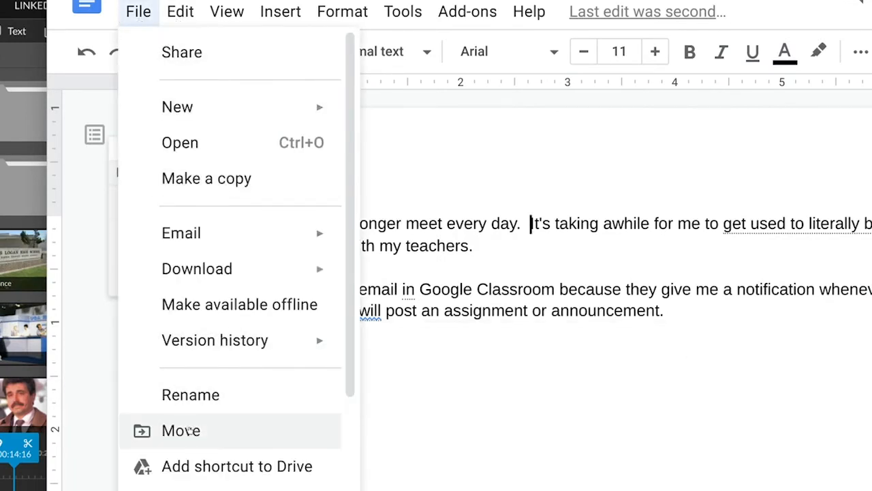
{"action": "left_click", "coordinate": [187, 431]}
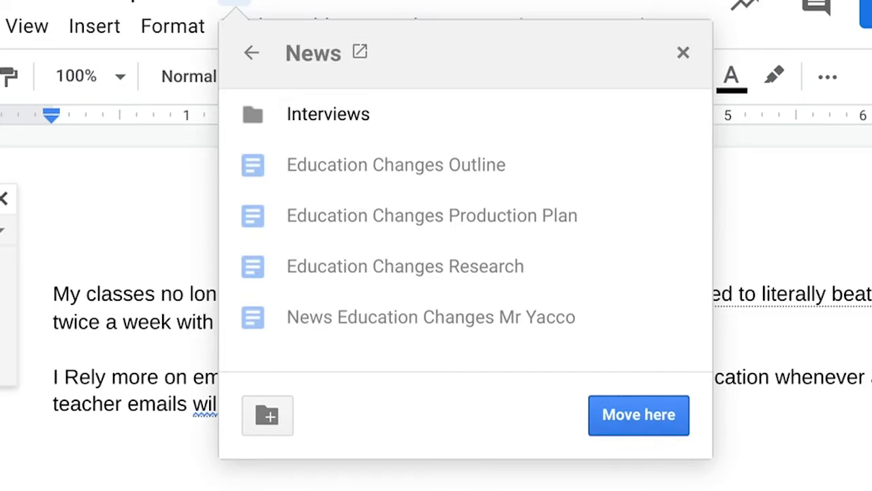
{"action": "left_click", "coordinate": [620, 414]}
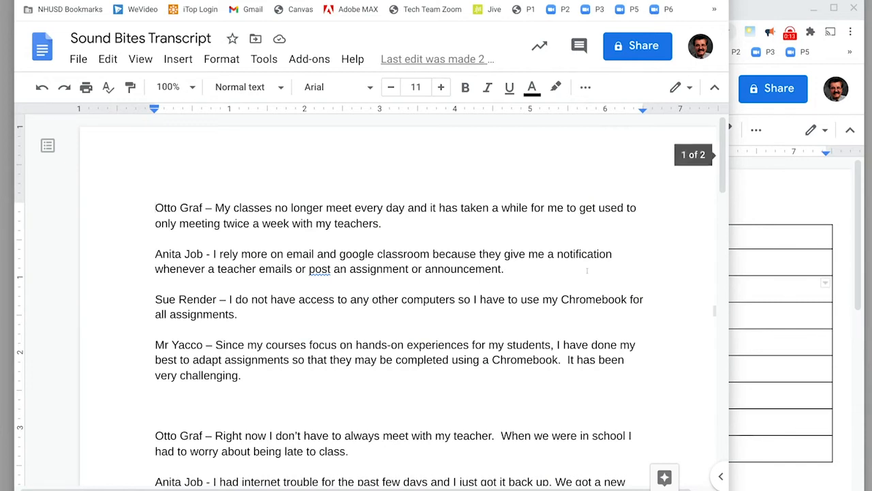
- Highlight the speaker label in front of the first sound bite in the completed transcript
{"action": "left_click_drag", "start_coordinate": [214, 205], "coordinate": [153, 191]}
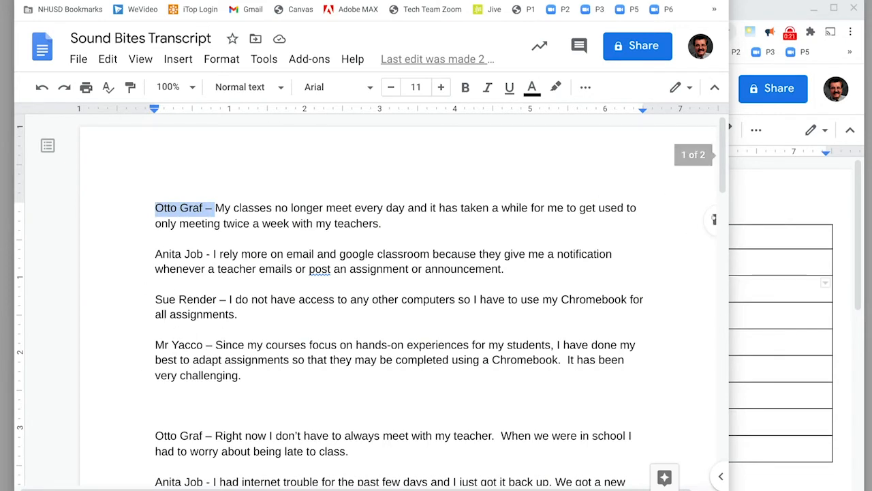
{"action": "left_click_drag", "start_coordinate": [721, 184], "coordinate": [708, 162]}
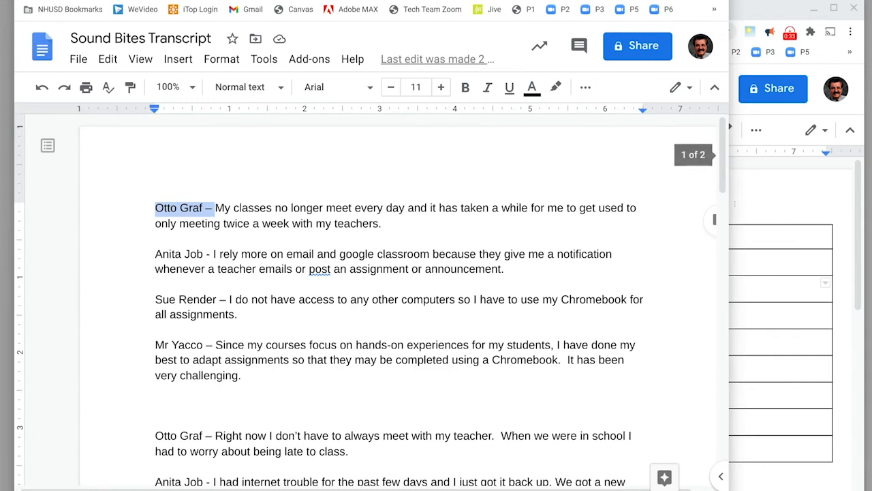
- Switch to the News Education Changes script and examine the first row's video cell and its audio cell with the [NAME] placeholder
{"action": "left_click", "coordinate": [773, 206]}
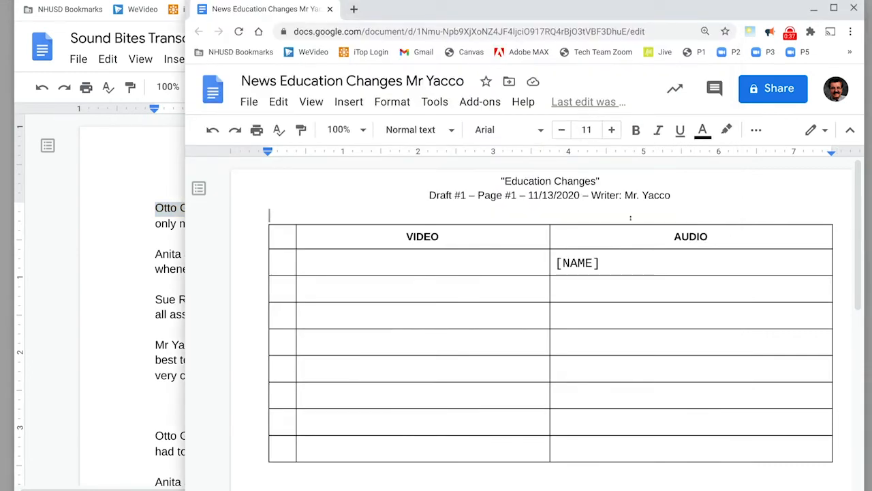
{"action": "left_click", "coordinate": [607, 280]}
{"action": "left_click", "coordinate": [624, 256]}
{"action": "left_click", "coordinate": [404, 253]}
{"action": "left_click_drag", "start_coordinate": [405, 253], "coordinate": [593, 250]}
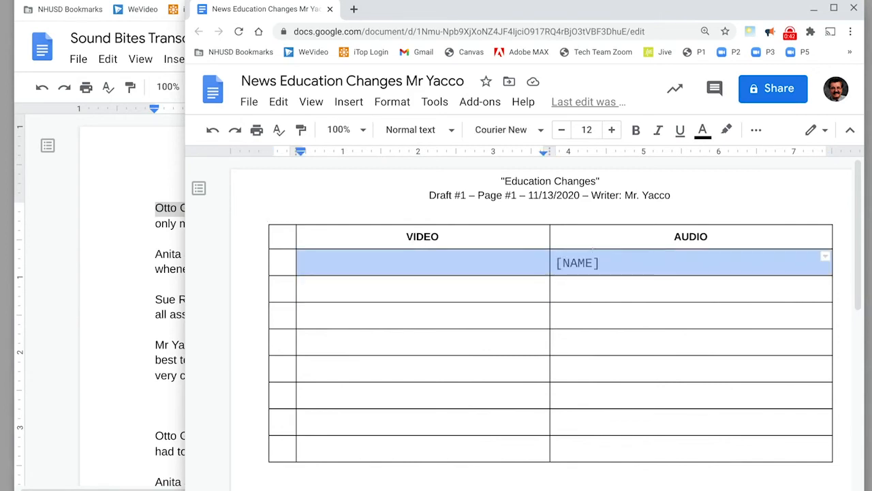
{"action": "left_click", "coordinate": [638, 259]}
{"action": "double_click", "coordinate": [577, 263]}
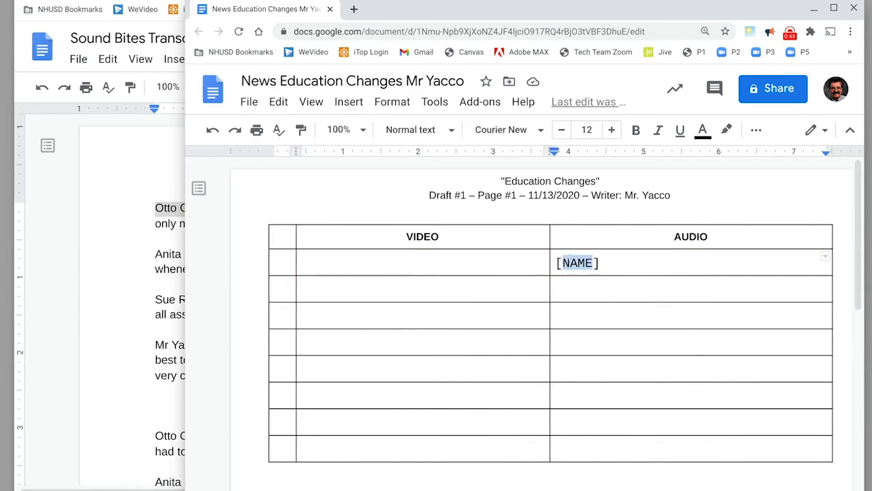
{"action": "left_click", "coordinate": [633, 259]}
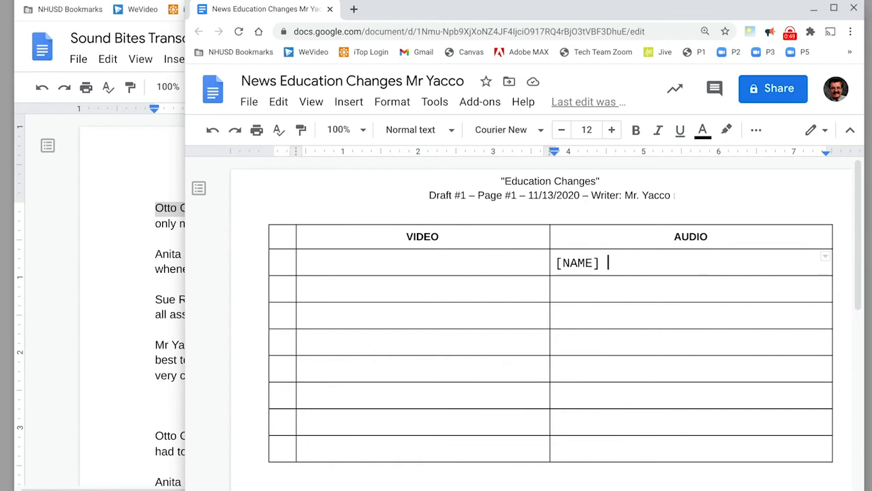
- Replace the writer's name in the script's page header with the new writer's full name, correcting the surname's capitalization
{"action": "double_click", "coordinate": [627, 184]}
{"action": "double_click", "coordinate": [629, 195]}
{"action": "left_click_drag", "start_coordinate": [637, 195], "coordinate": [672, 196]}
{"action": "type", "text": "Jim SHoes"}
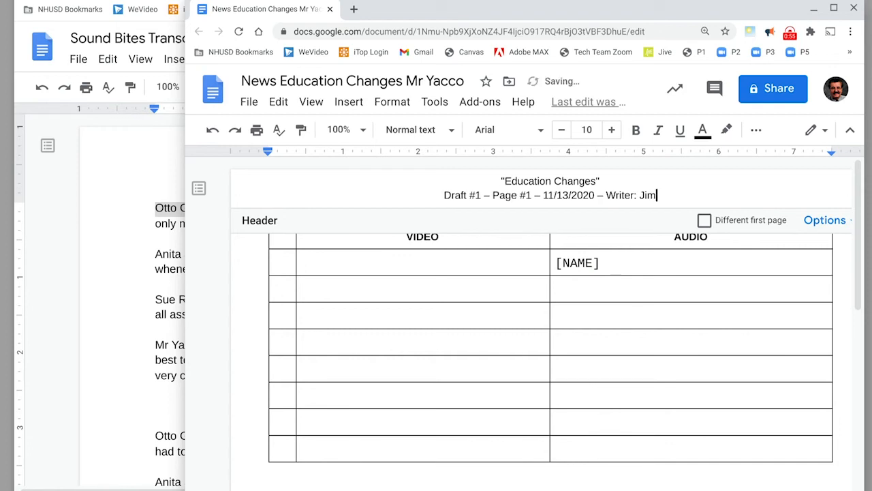
{"action": "key", "text": "Left"}
{"action": "key", "text": "Left"}
{"action": "key", "text": "Left"}
{"action": "key", "text": "Left"}
{"action": "type", "text": "h"}
{"action": "key", "text": "Delete"}
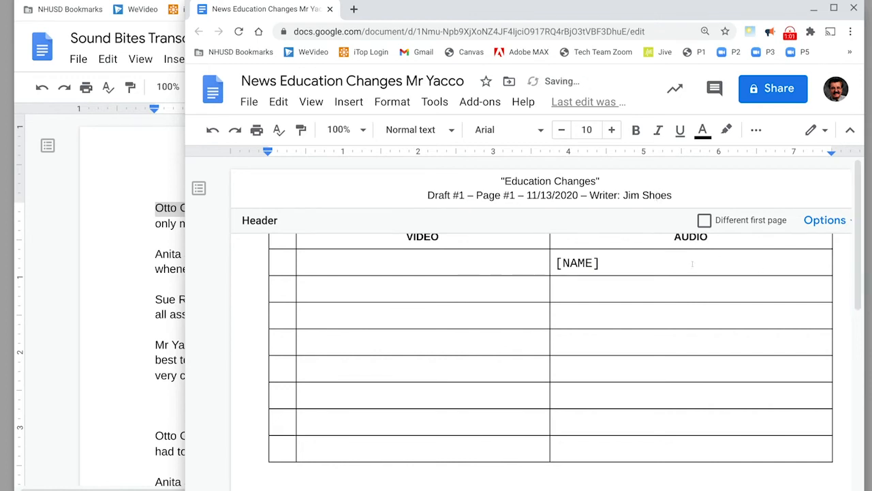
- Replace NAME inside the brackets of the first audio cell with the writer's first name in capitals
{"action": "left_click", "coordinate": [606, 262]}
{"action": "double_click", "coordinate": [568, 263]}
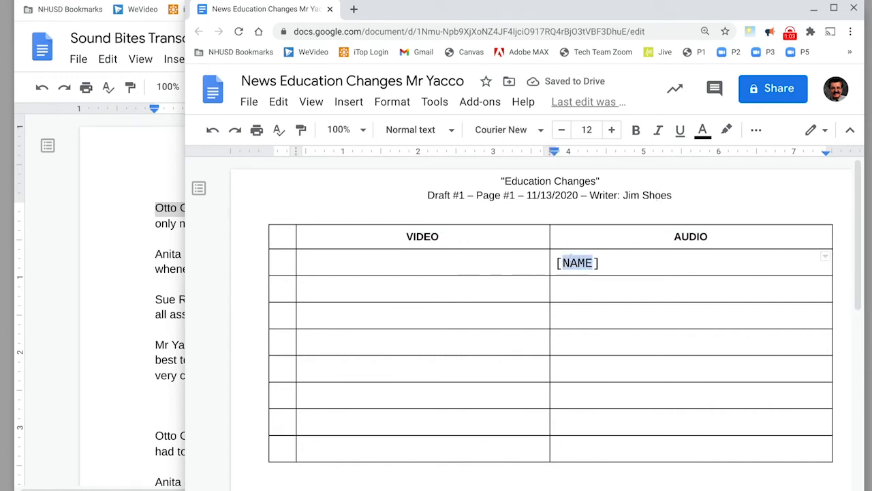
{"action": "type", "text": "JIM"}
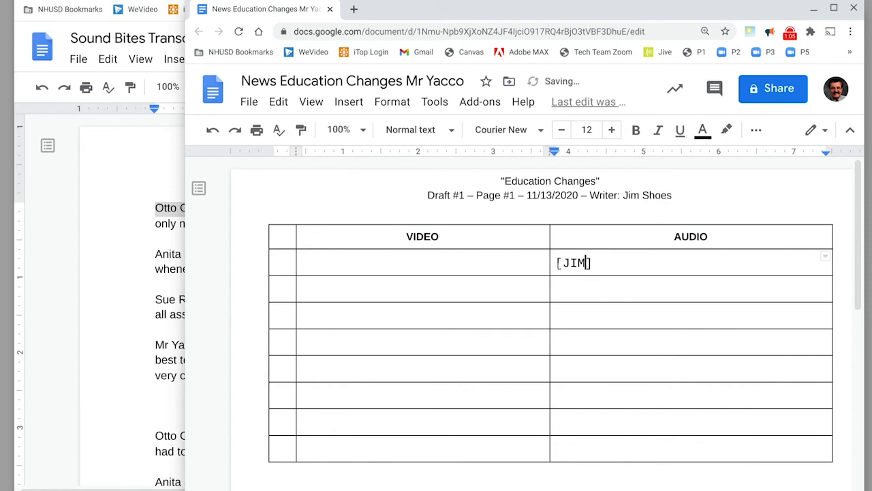
- Copy the transcript's first group of four sound bites into the audio cell directly below the bracketed name
{"action": "left_click", "coordinate": [564, 290]}
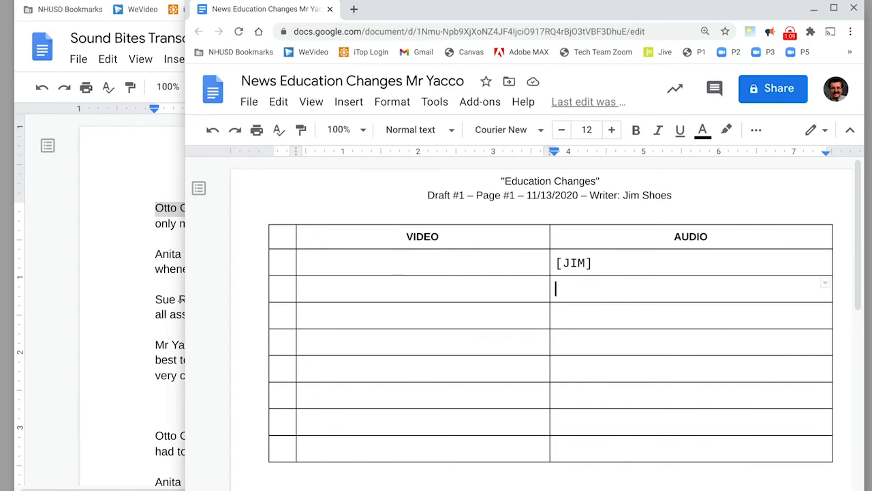
{"action": "left_click", "coordinate": [169, 286]}
{"action": "left_click_drag", "start_coordinate": [146, 202], "coordinate": [240, 376]}
{"action": "key", "text": "ctrl+c"}
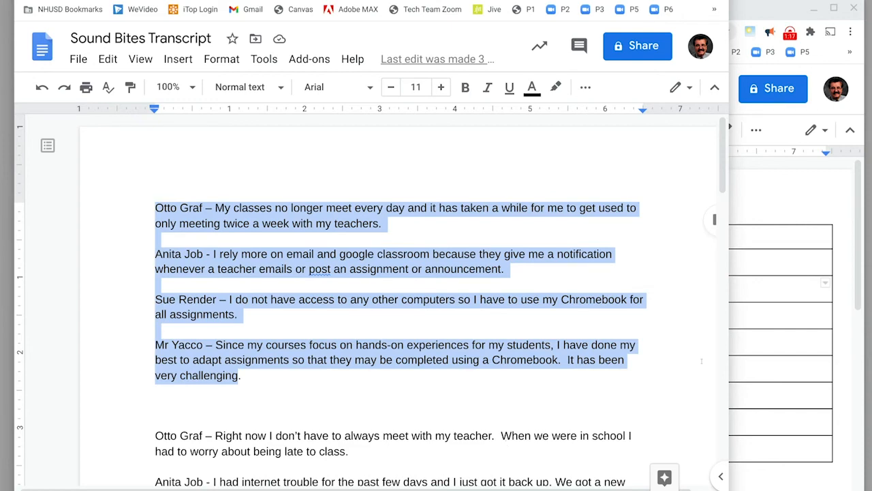
{"action": "left_click", "coordinate": [781, 271]}
{"action": "left_click", "coordinate": [687, 283]}
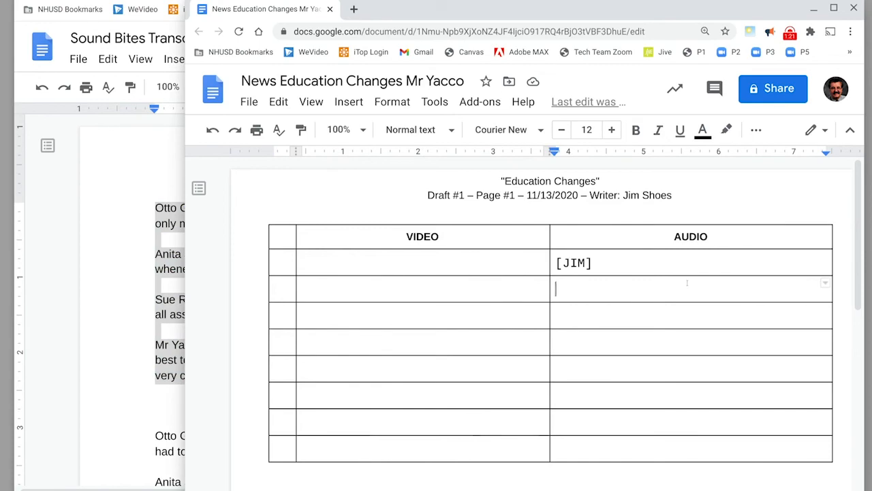
{"action": "key", "text": "ctrl+v"}
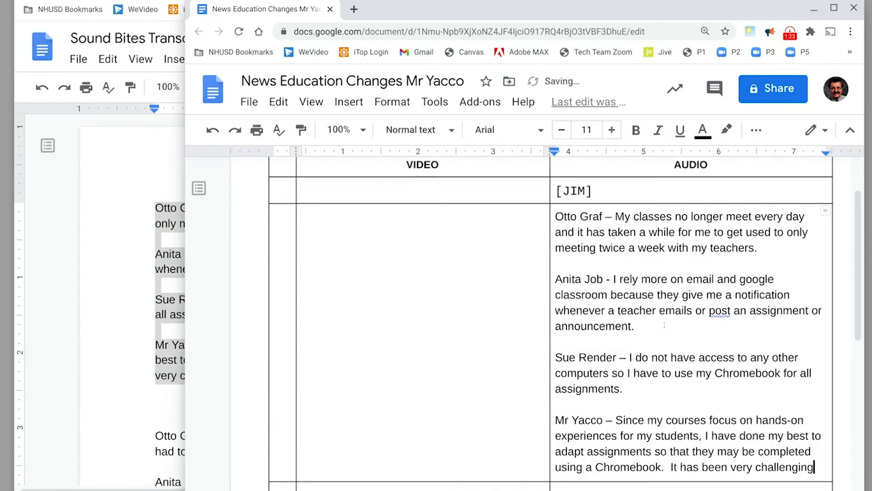
- Copy the transcript's second group of four sound bites into the script's audio column, leaving one empty row after the first group
{"action": "scroll", "coordinate": [704, 372], "scroll_direction": "up", "scroll_amount": 1}
{"action": "scroll", "coordinate": [682, 310], "scroll_direction": "down", "scroll_amount": 1}
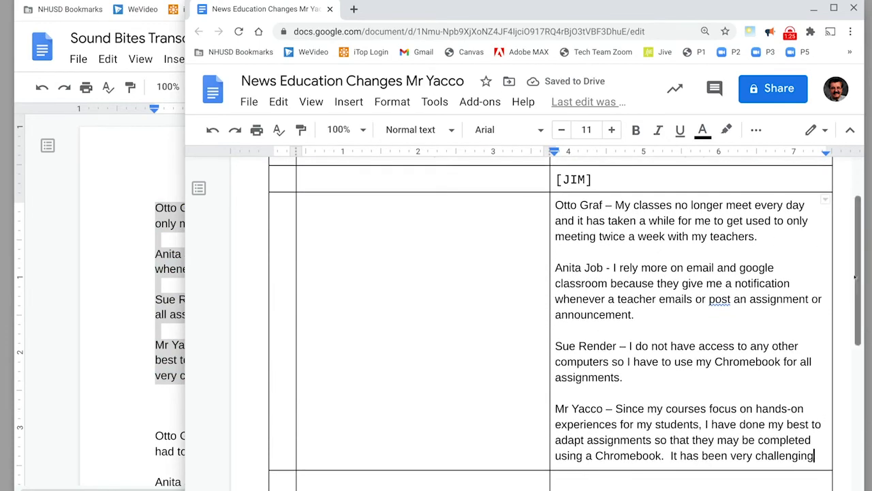
{"action": "scroll", "coordinate": [843, 313], "scroll_direction": "down", "scroll_amount": 1}
{"action": "scroll", "coordinate": [843, 312], "scroll_direction": "down", "scroll_amount": 2}
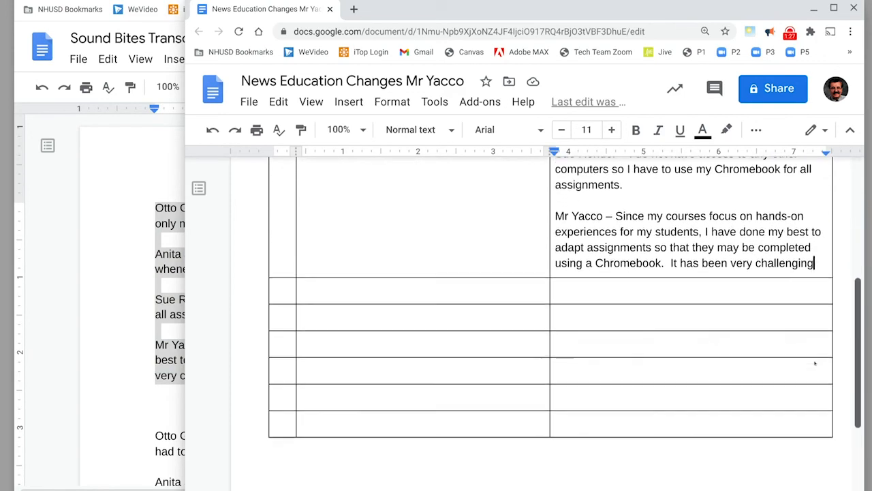
{"action": "left_click", "coordinate": [702, 285]}
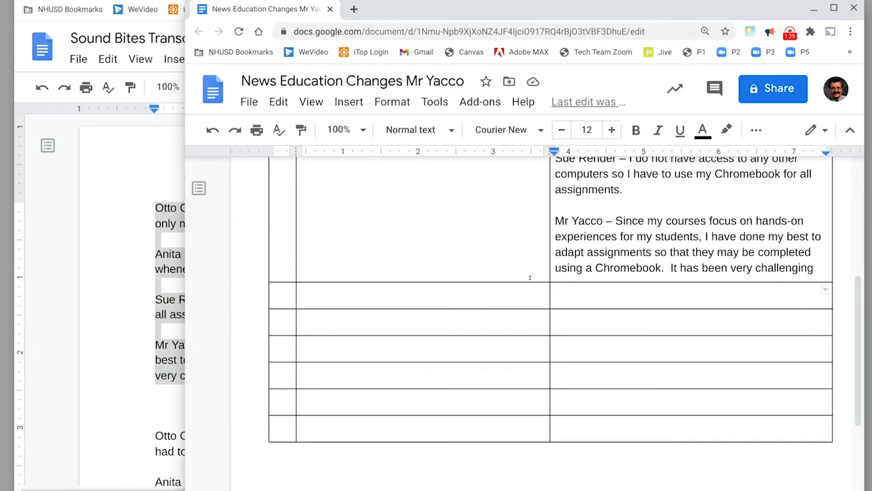
{"action": "left_click", "coordinate": [585, 324]}
{"action": "left_click", "coordinate": [155, 375]}
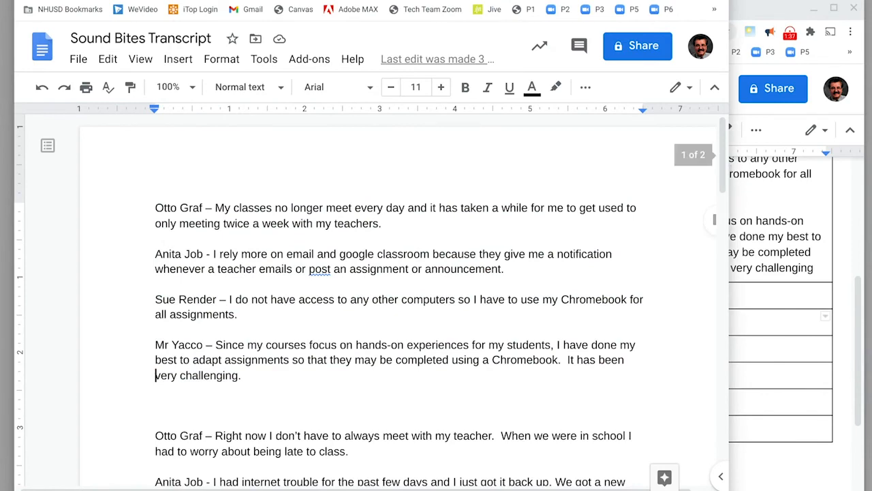
{"action": "scroll", "coordinate": [702, 257], "scroll_direction": "down", "scroll_amount": 5}
{"action": "scroll", "coordinate": [701, 257], "scroll_direction": "up", "scroll_amount": 2}
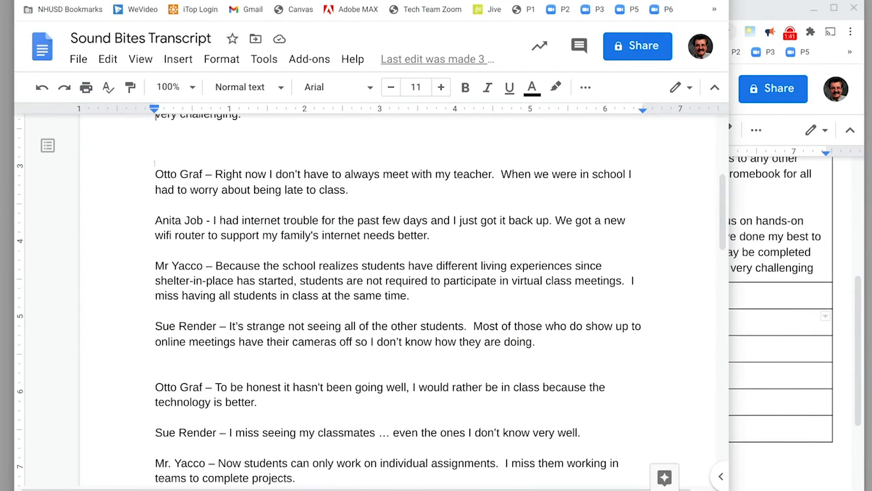
{"action": "left_click_drag", "start_coordinate": [156, 171], "coordinate": [535, 343]}
{"action": "key", "text": "ctrl+c"}
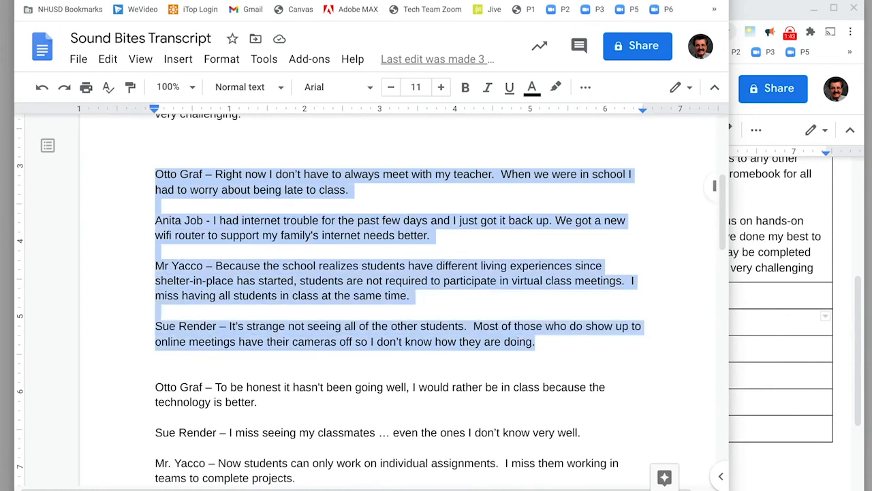
{"action": "left_click", "coordinate": [764, 317]}
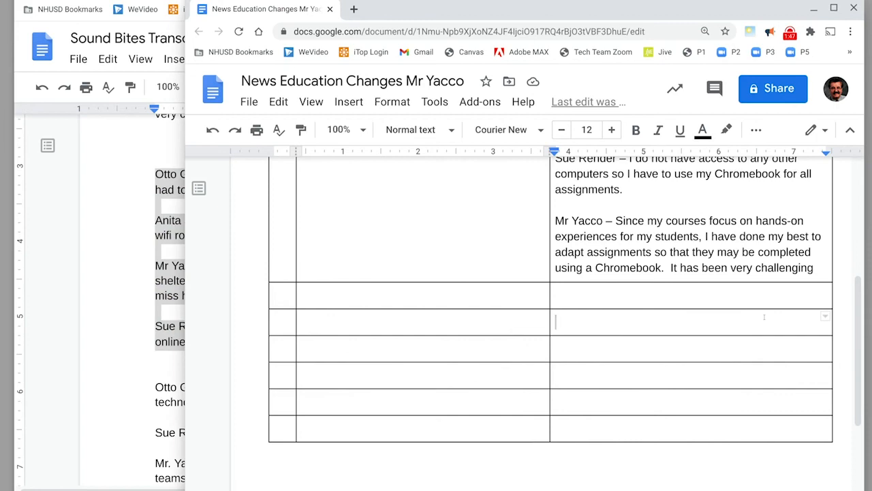
{"action": "key", "text": "ctrl+v"}
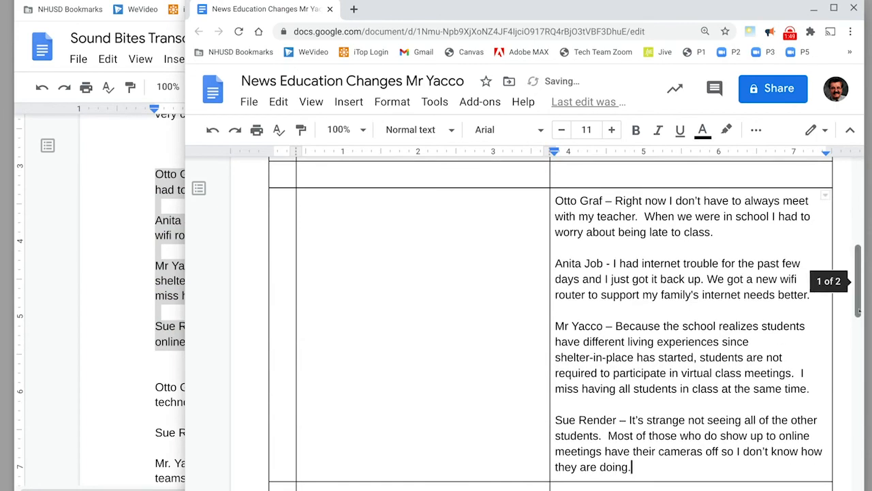
- Copy the transcript's third group of three sound bites into the script's audio column, leaving one empty row above, and remove the trailing blank line
{"action": "scroll", "coordinate": [796, 334], "scroll_direction": "down", "scroll_amount": 4}
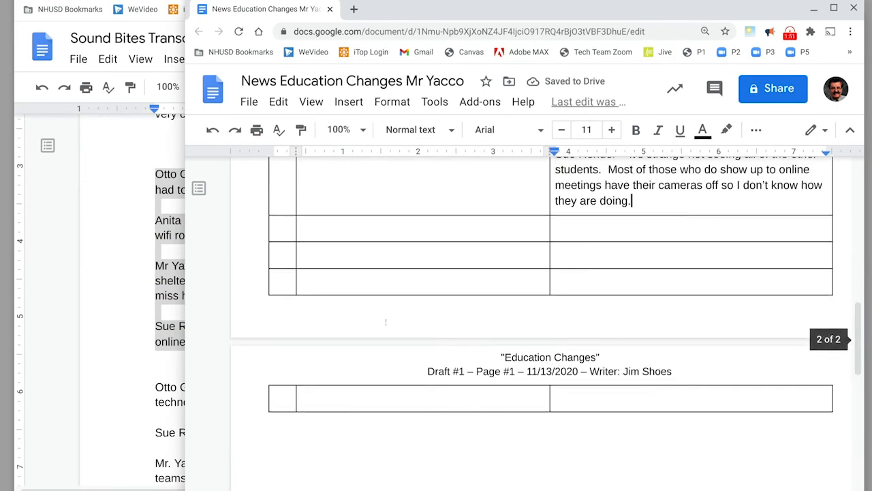
{"action": "key", "text": "alt+Tab"}
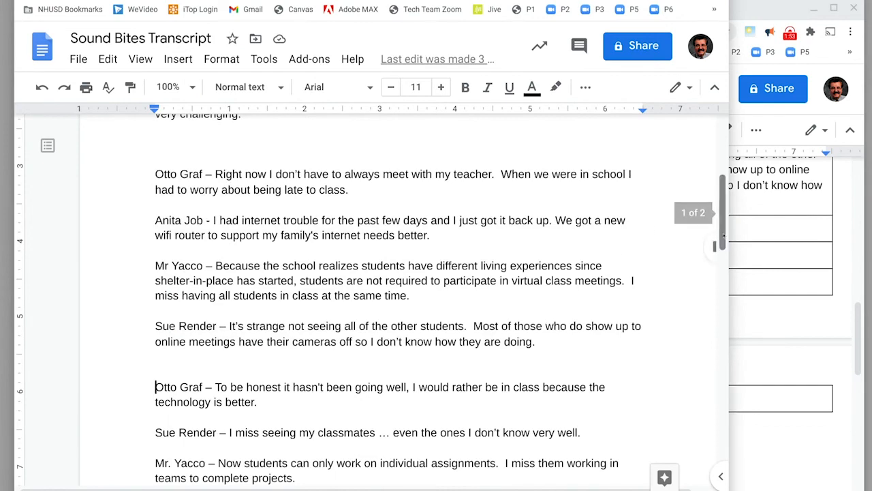
{"action": "left_click_drag", "start_coordinate": [721, 236], "coordinate": [714, 278]}
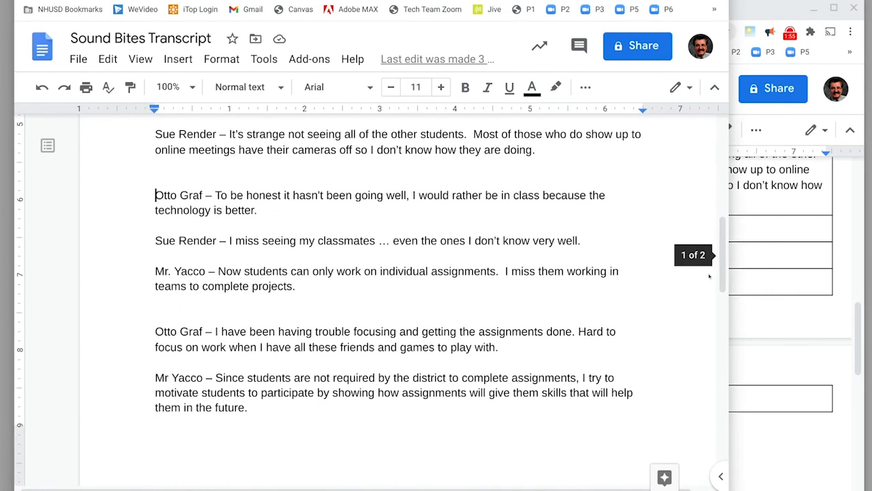
{"action": "left_click_drag", "start_coordinate": [156, 195], "coordinate": [306, 286]}
{"action": "key", "text": "ctrl+c"}
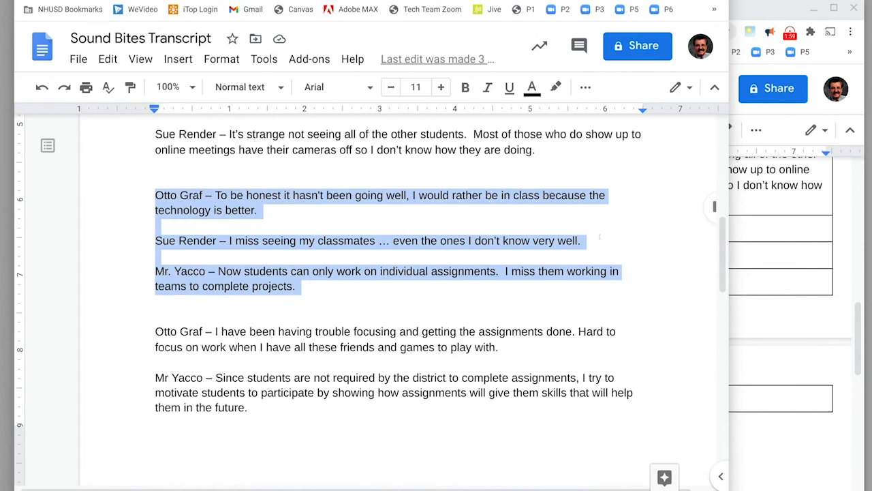
{"action": "left_click", "coordinate": [750, 254]}
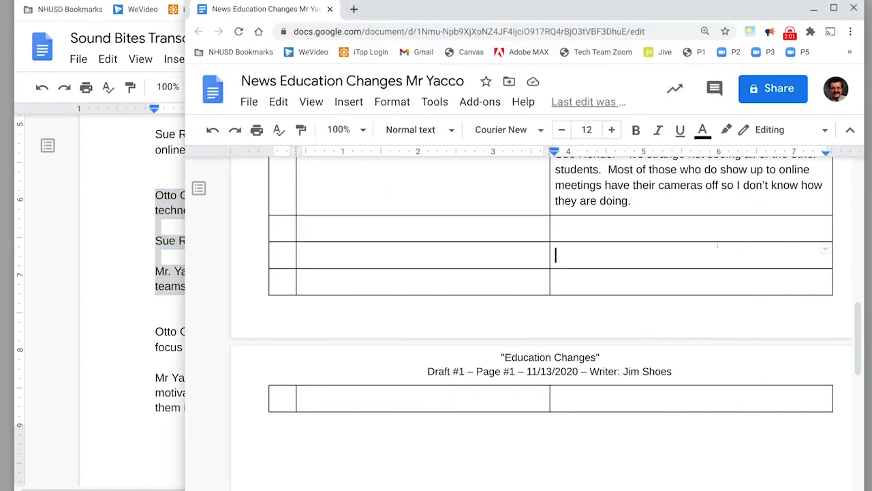
{"action": "key", "text": "ctrl+v"}
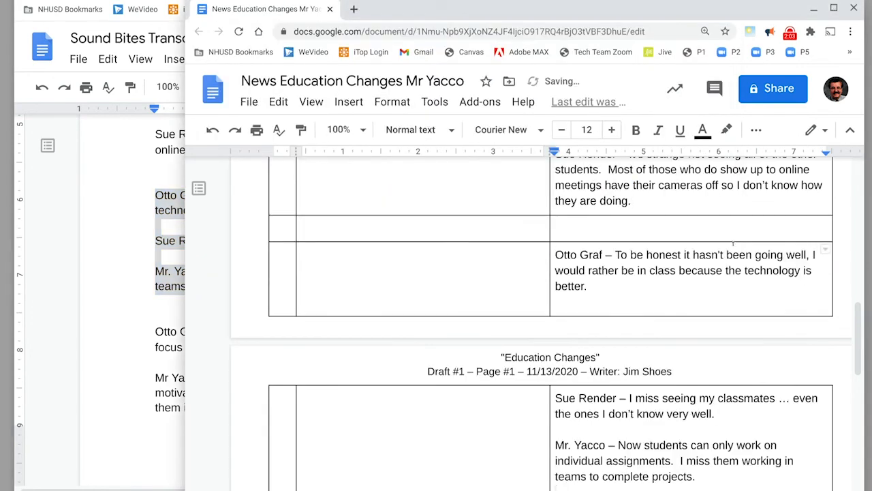
{"action": "left_click_drag", "start_coordinate": [857, 353], "coordinate": [850, 402]}
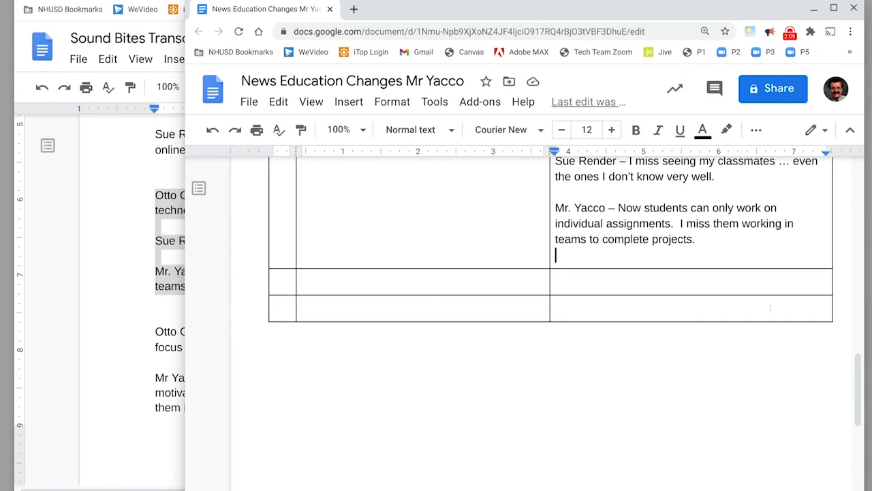
{"action": "key", "text": "BackSpace"}
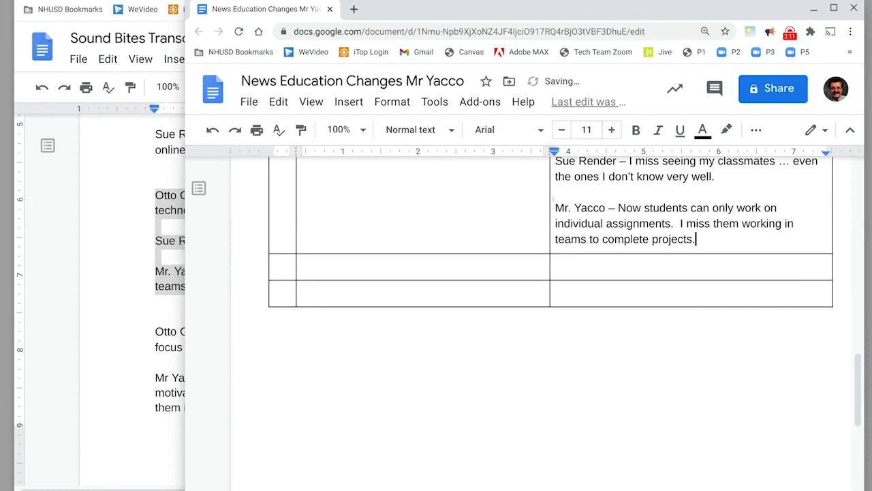
- Copy the transcript's final five sound bites, spanning both pages, into the last audio cell of the script, leaving one empty row above
{"action": "left_click_drag", "start_coordinate": [151, 333], "coordinate": [152, 346]}
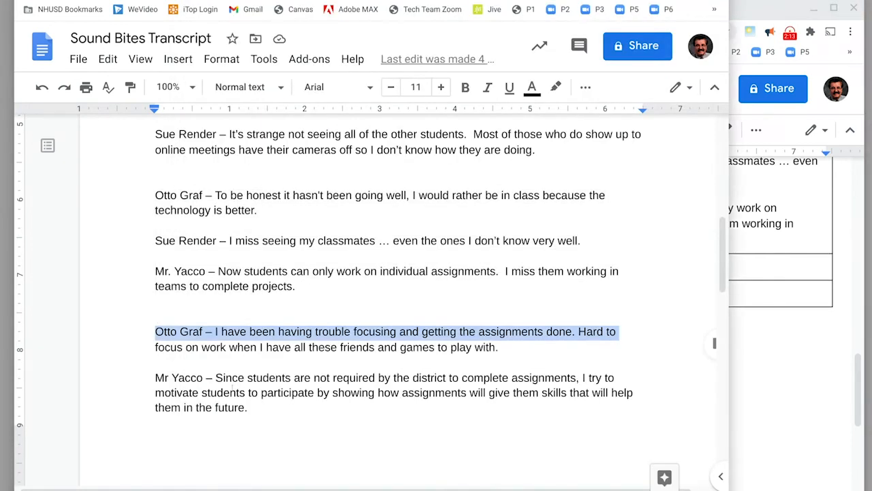
{"action": "left_click_drag", "start_coordinate": [280, 414], "coordinate": [270, 402]}
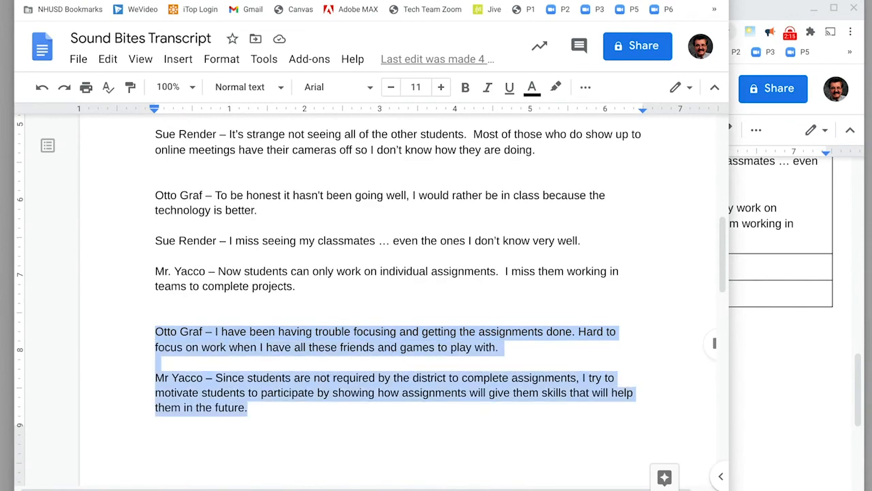
{"action": "left_click_drag", "start_coordinate": [722, 253], "coordinate": [700, 345]}
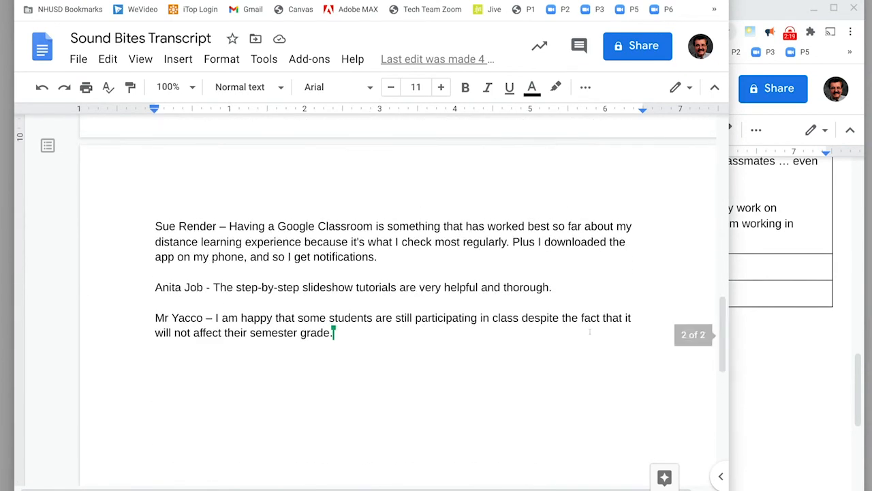
{"action": "left_click", "coordinate": [338, 333], "text": "shift"}
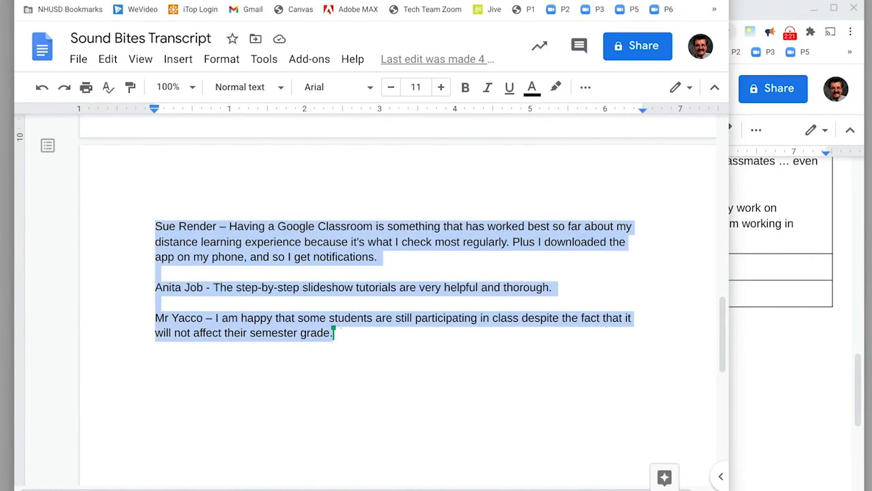
{"action": "left_click", "coordinate": [758, 301]}
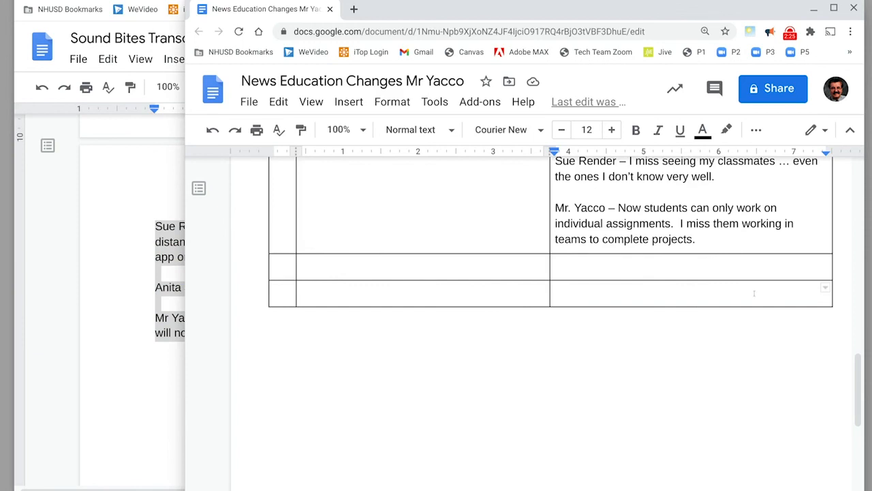
{"action": "key", "text": "ctrl+v"}
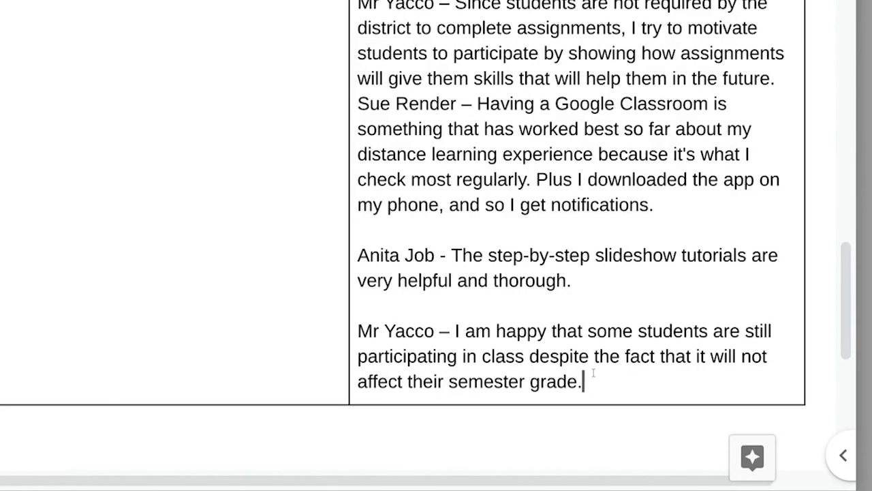
- Insert an empty row below the final sound bite group at the end of the script table
{"action": "right_click", "coordinate": [703, 468]}
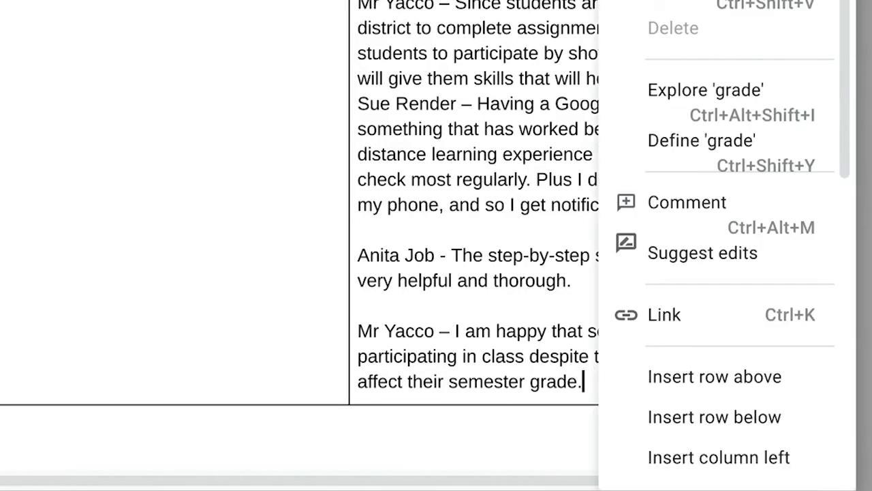
{"action": "left_click", "coordinate": [664, 407]}
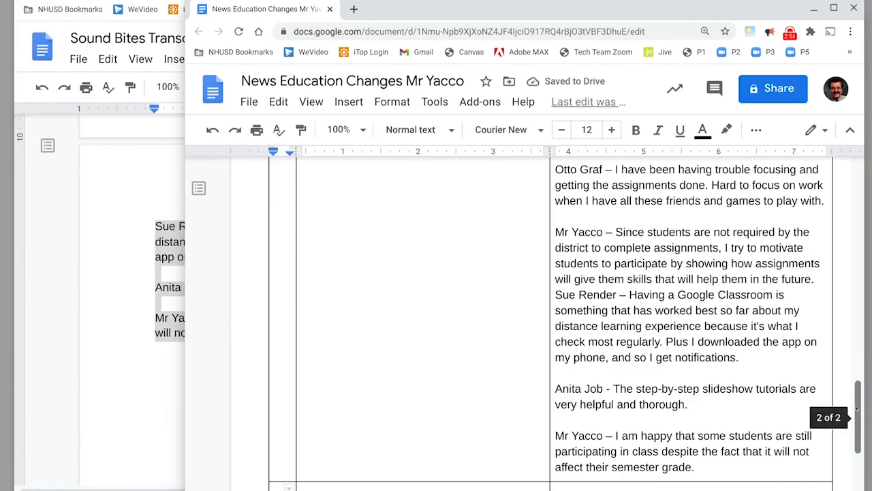
{"action": "left_click_drag", "start_coordinate": [857, 408], "coordinate": [863, 187]}
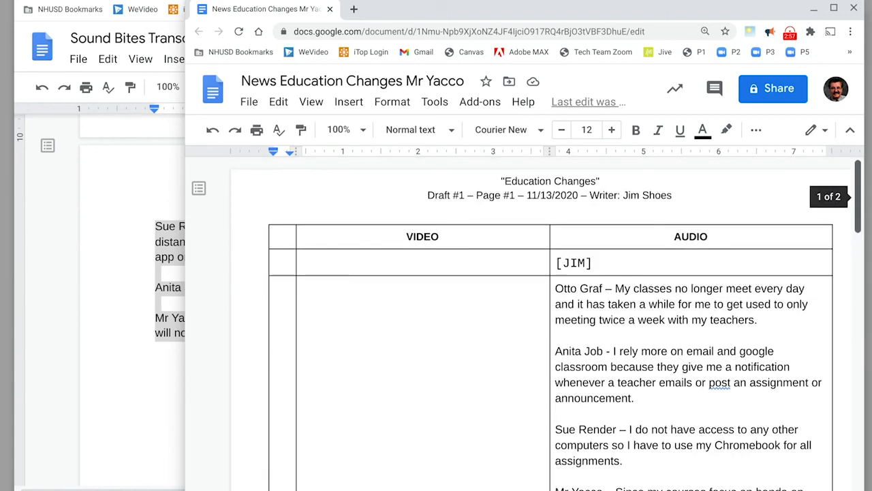